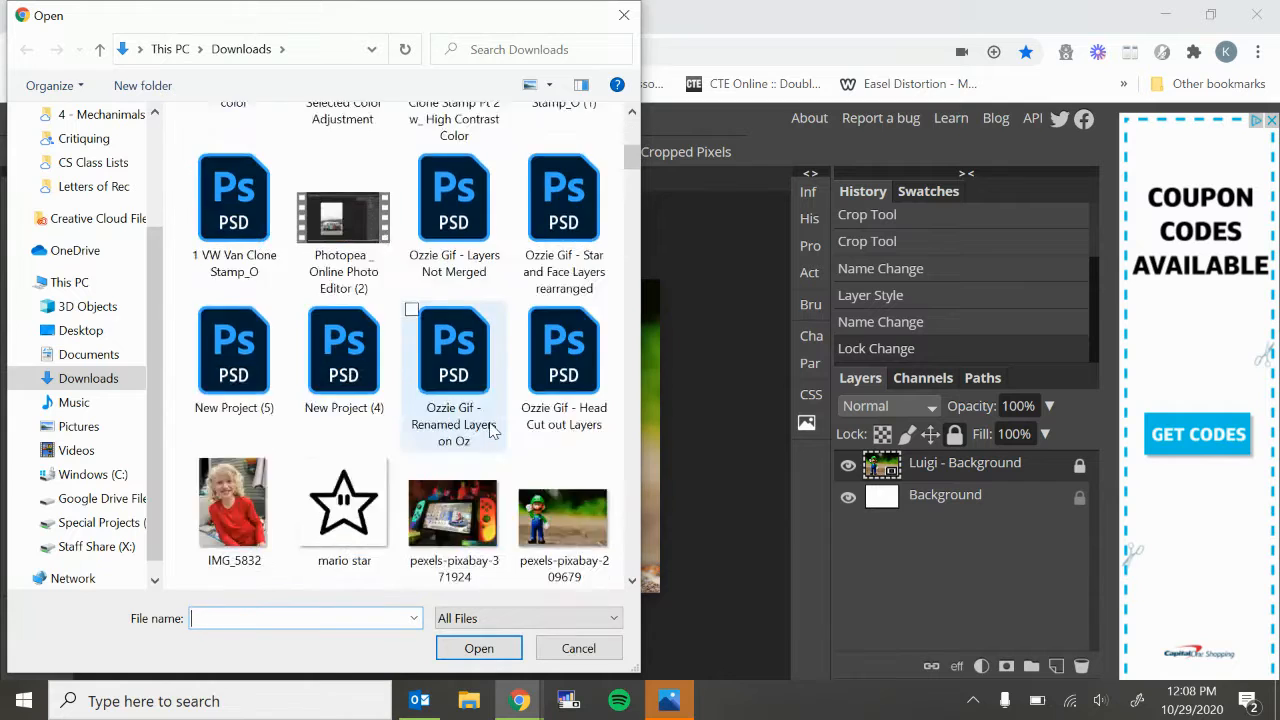
# Step: Place the IMG_5832 photo from the Downloads folder into the document
pyautogui.scroll(2, 491, 429)
pyautogui.scroll(1, 405, 408)
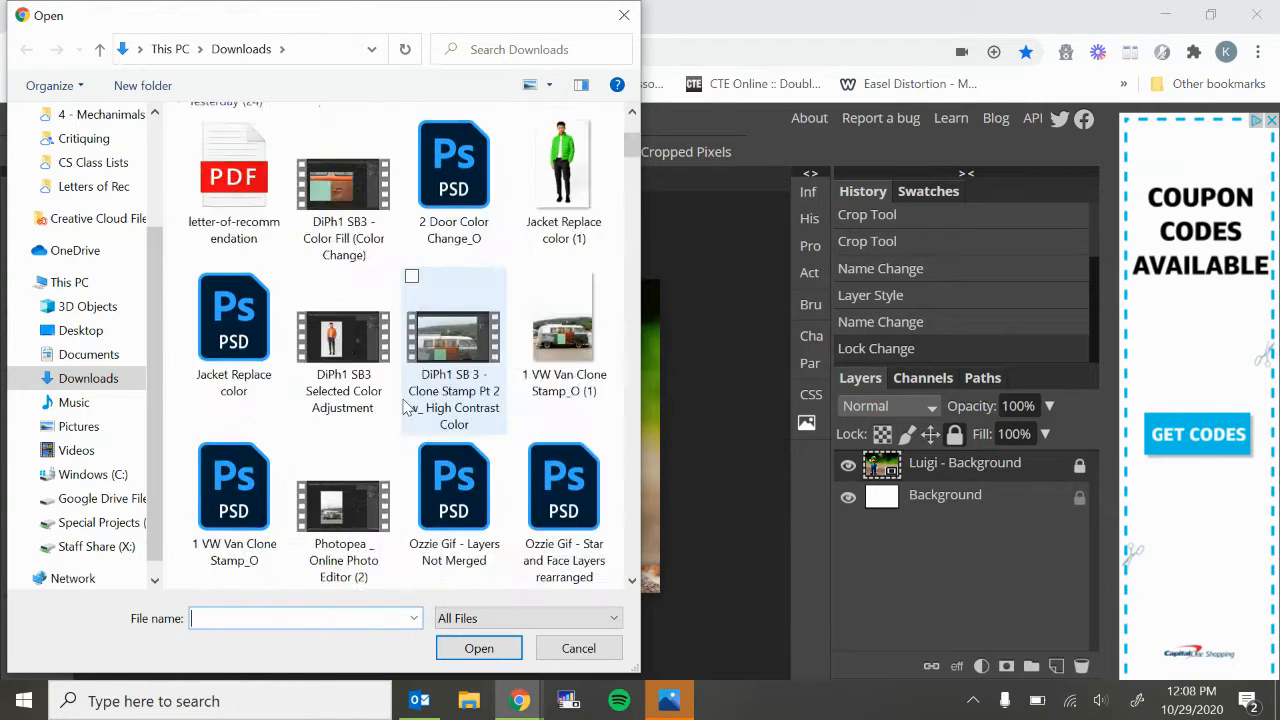
pyautogui.scroll(-3, 405, 408)
pyautogui.click(236, 515)
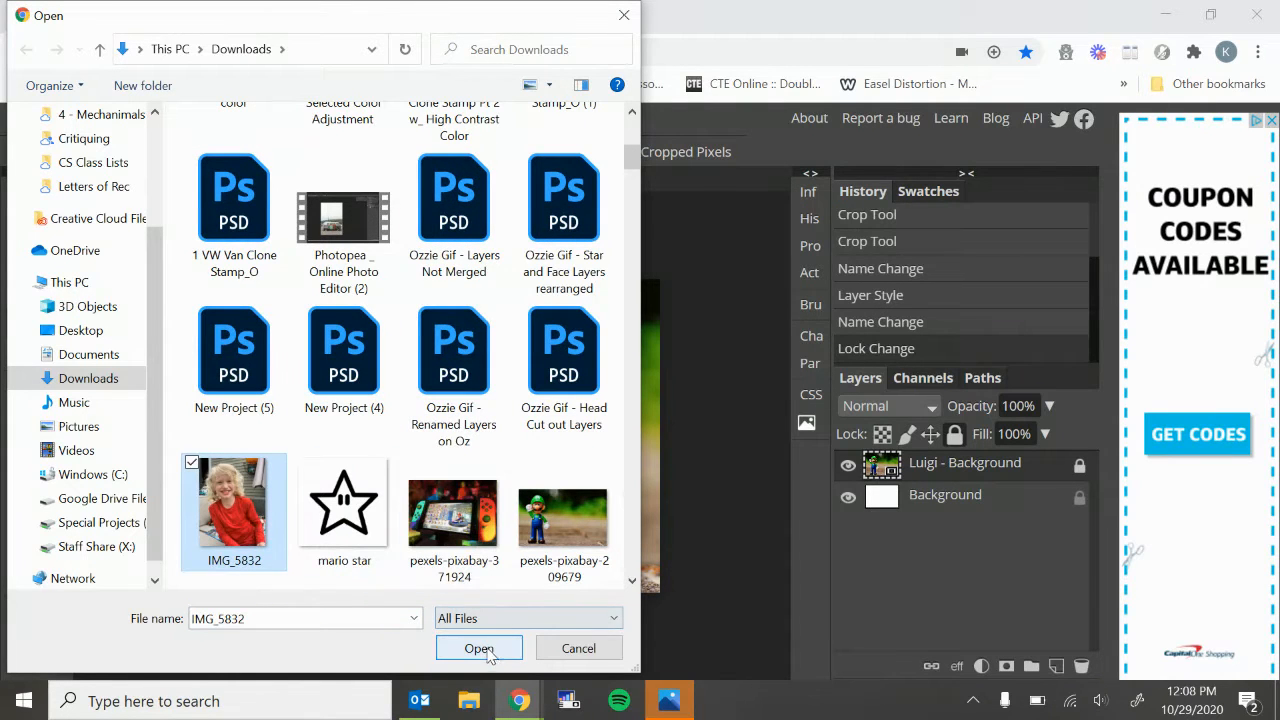
pyautogui.click(489, 650)
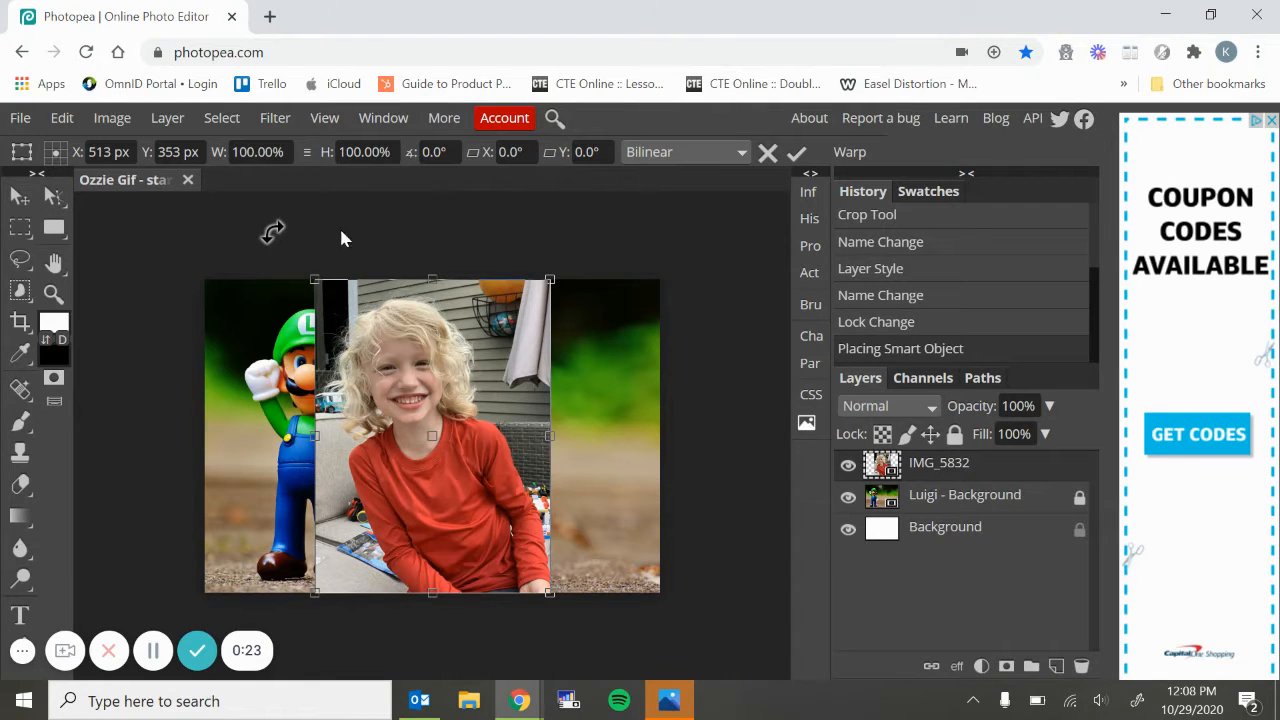
# Step: Scale the placed photo to about 91% and move it beside Luigi so his whole figure is uncovered
pyautogui.moveTo(313, 279); pyautogui.dragTo(333, 308)
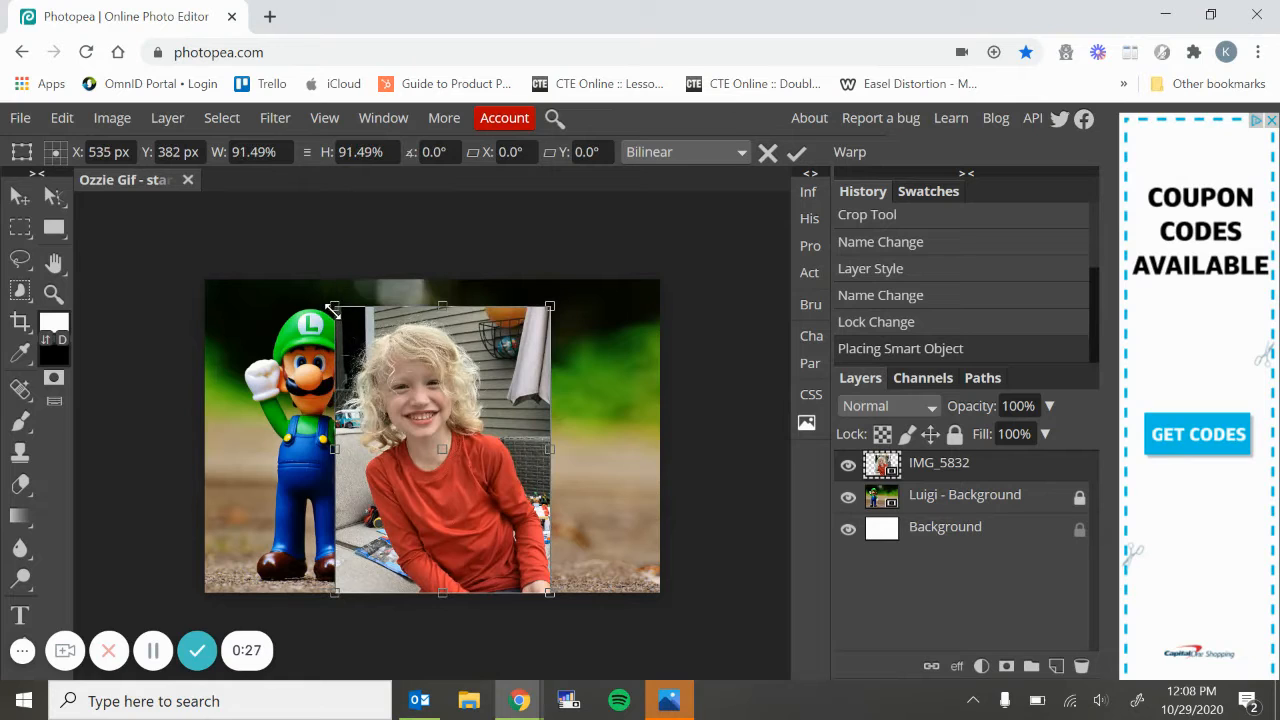
pyautogui.press('Return')
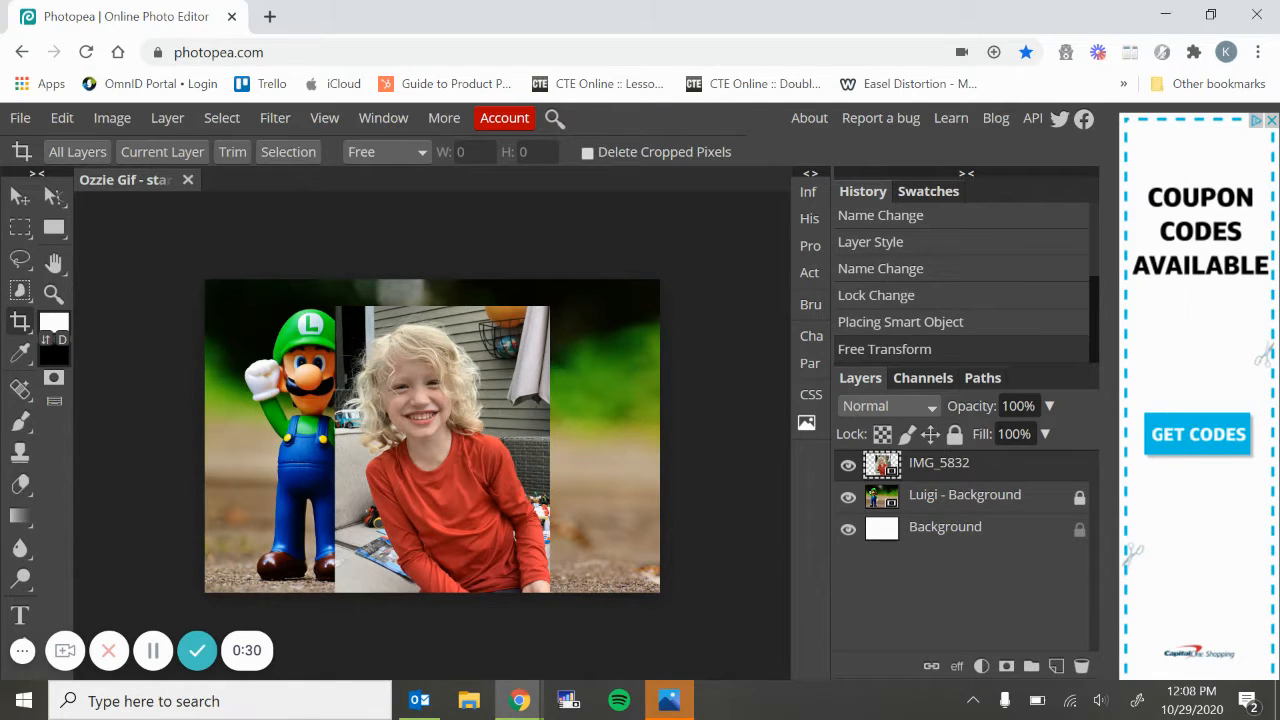
pyautogui.click(20, 195)
pyautogui.moveTo(434, 409); pyautogui.dragTo(512, 413)
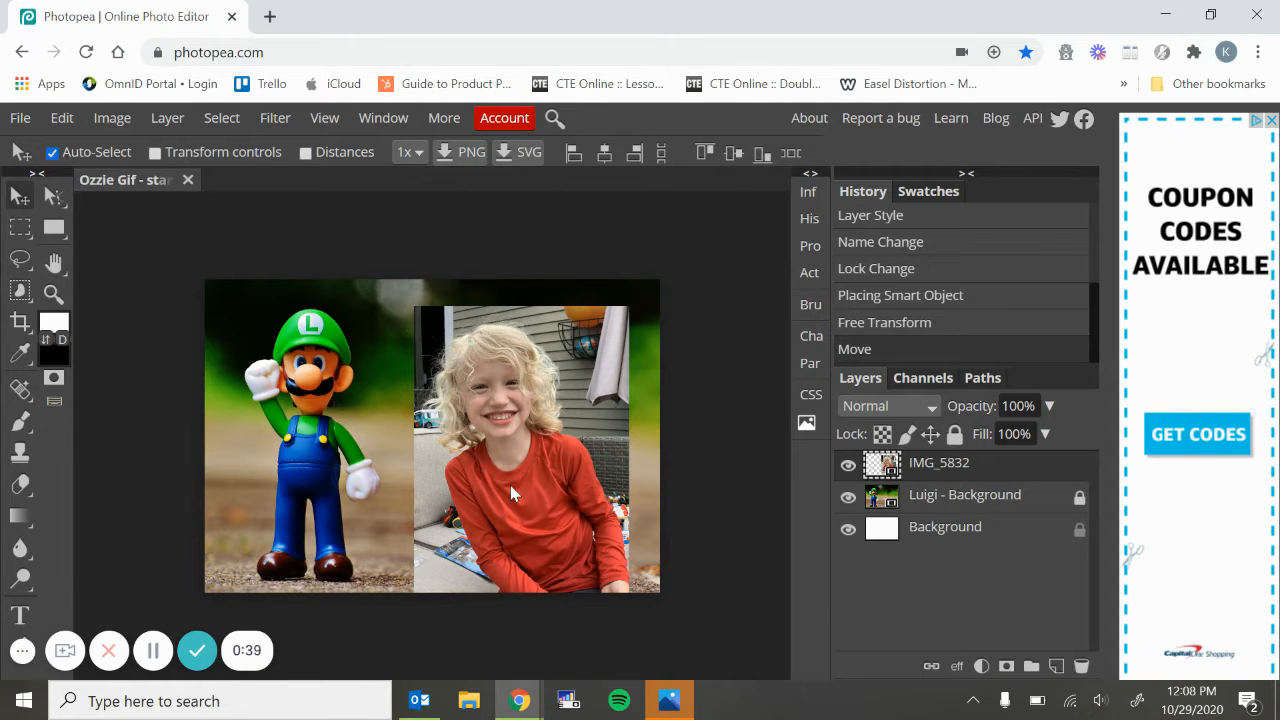
pyautogui.moveTo(529, 525); pyautogui.dragTo(531, 526)
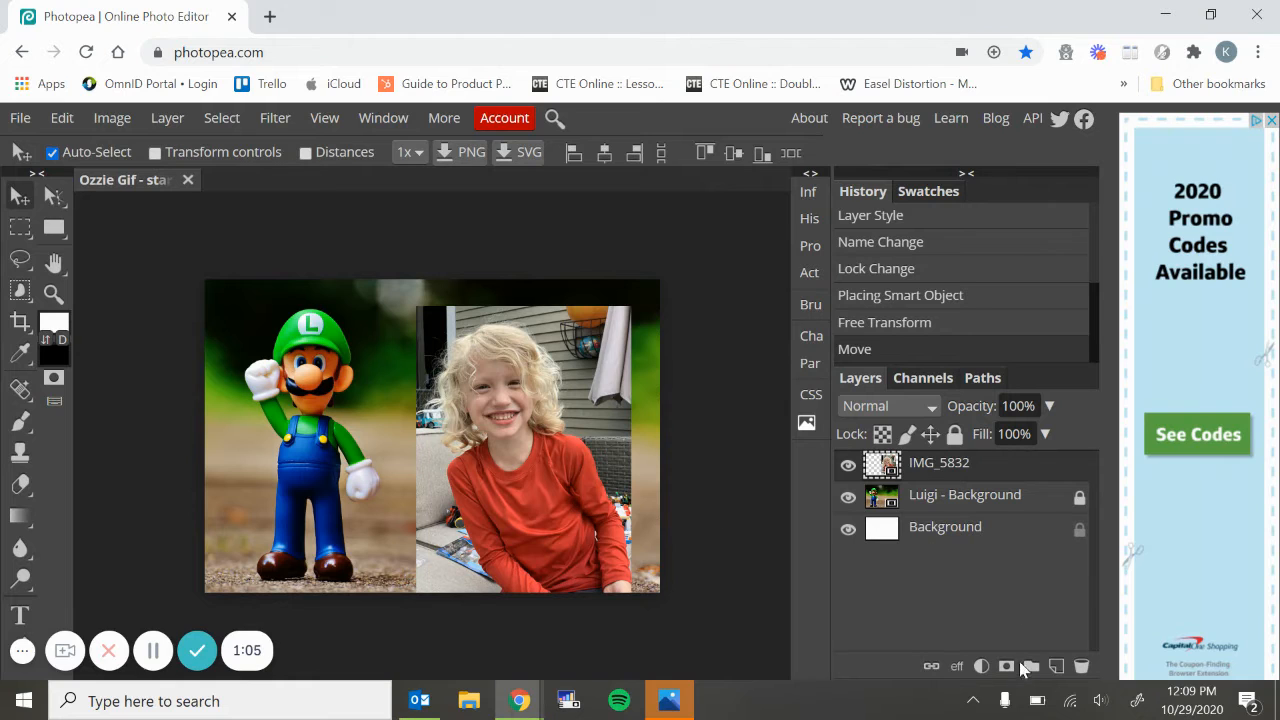
# Step: Add a Hue/Saturation adjustment layer above the IMG_5832 layer
pyautogui.click(982, 666)
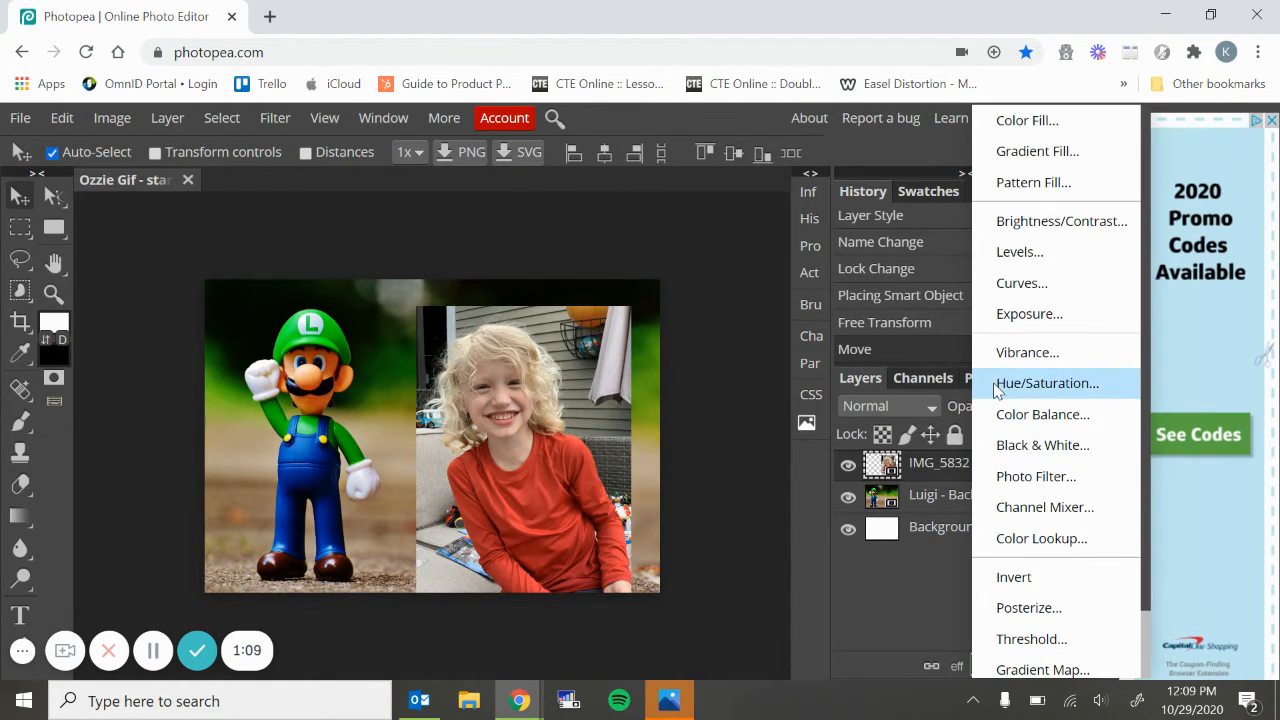
pyautogui.click(1040, 384)
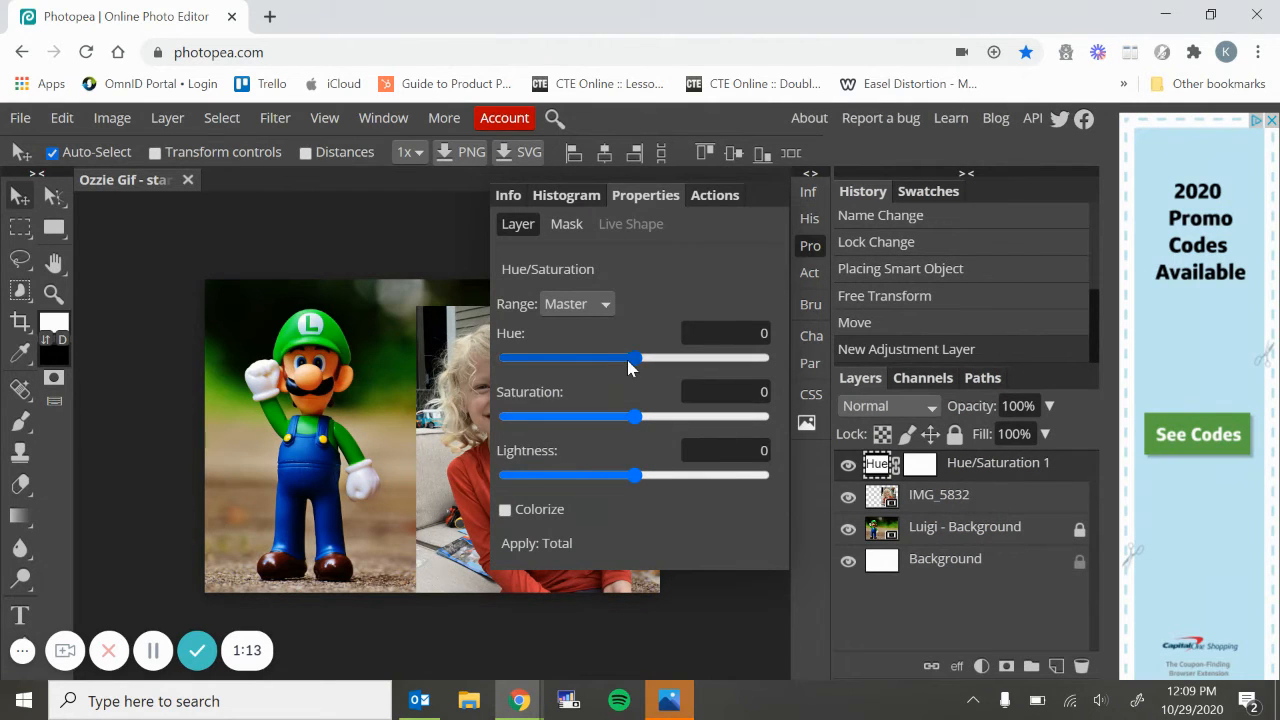
pyautogui.moveTo(635, 366)
pyautogui.mouseDown()
pyautogui.moveTo(743, 363)
pyautogui.moveTo(600, 368)
pyautogui.moveTo(620, 380)
pyautogui.mouseUp()
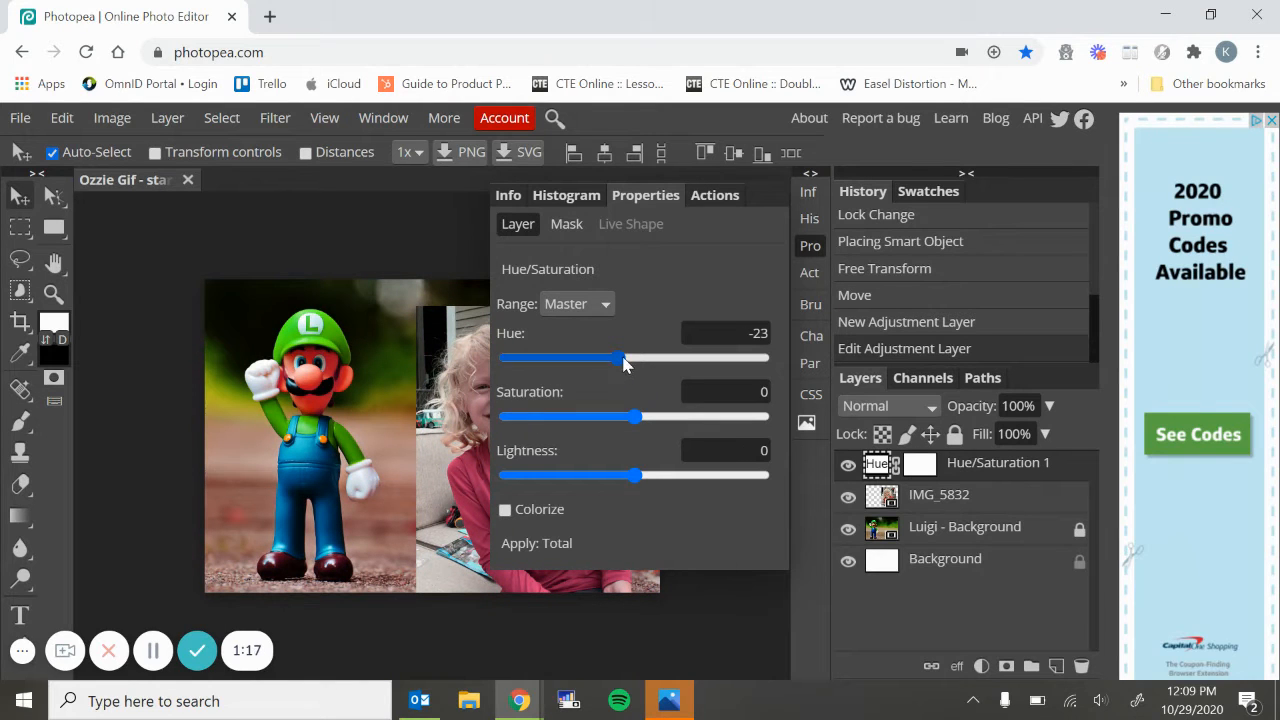
pyautogui.moveTo(741, 334); pyautogui.dragTo(878, 335)
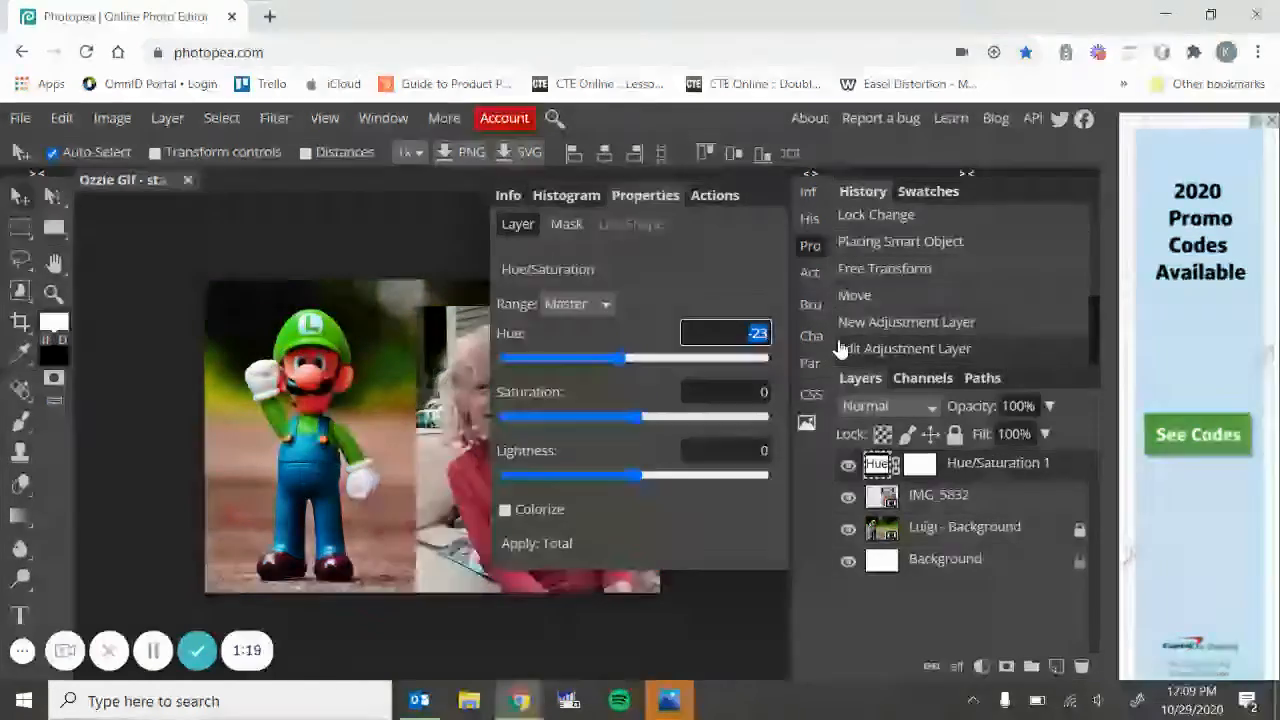
pyautogui.write('0')
# Step: Clip the Hue/Saturation layer to the IMG_5832 photo and set its saturation to 23
pyautogui.rightClick(965, 465)
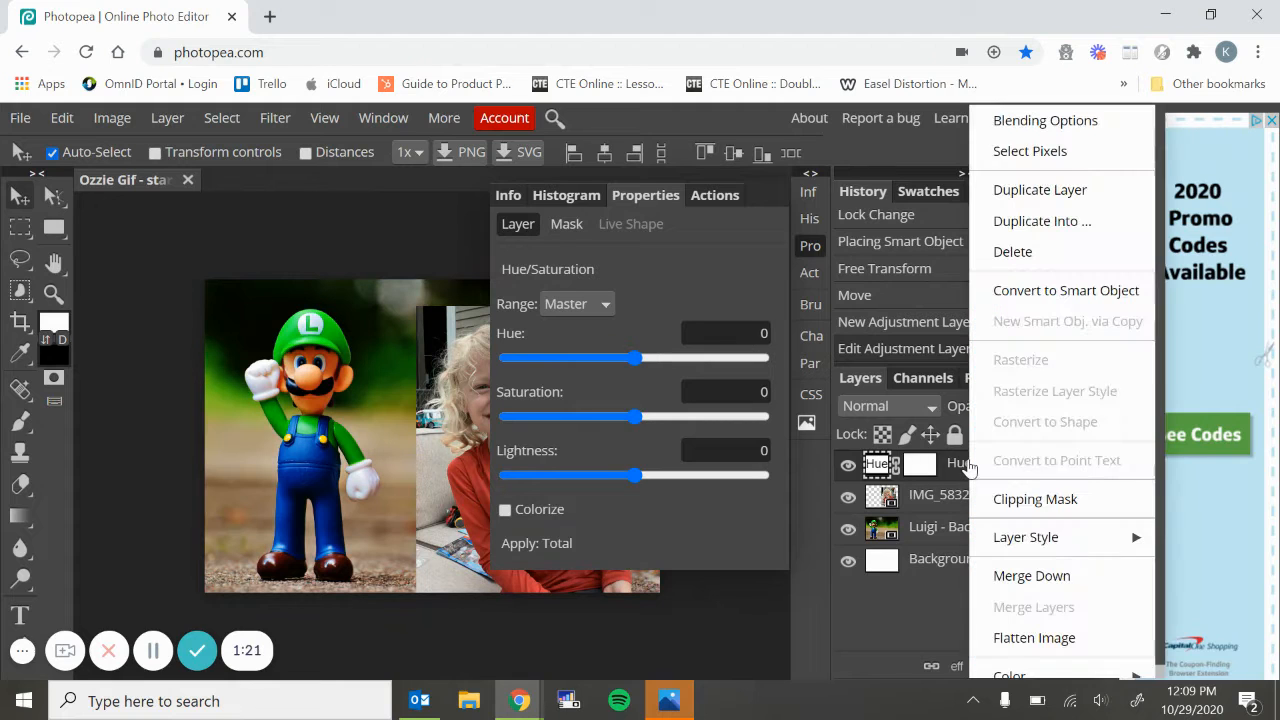
pyautogui.click(1012, 510)
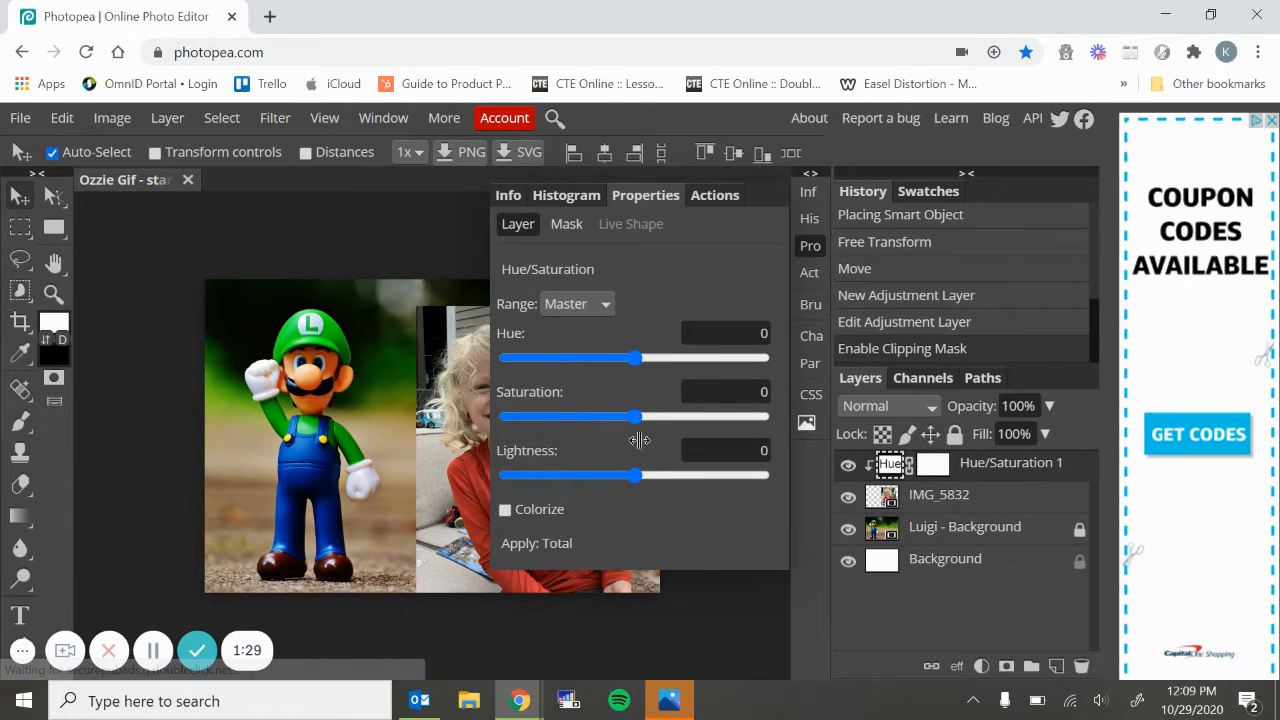
pyautogui.click(966, 174)
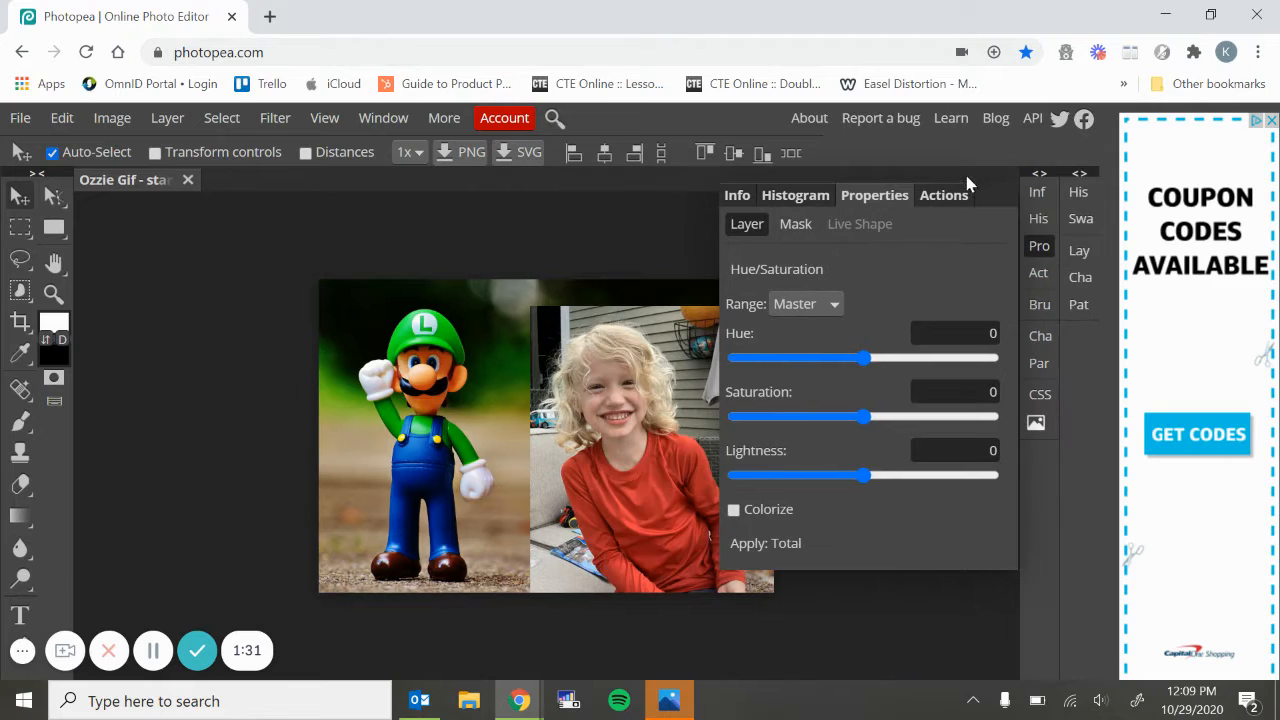
pyautogui.moveTo(858, 418); pyautogui.dragTo(894, 421)
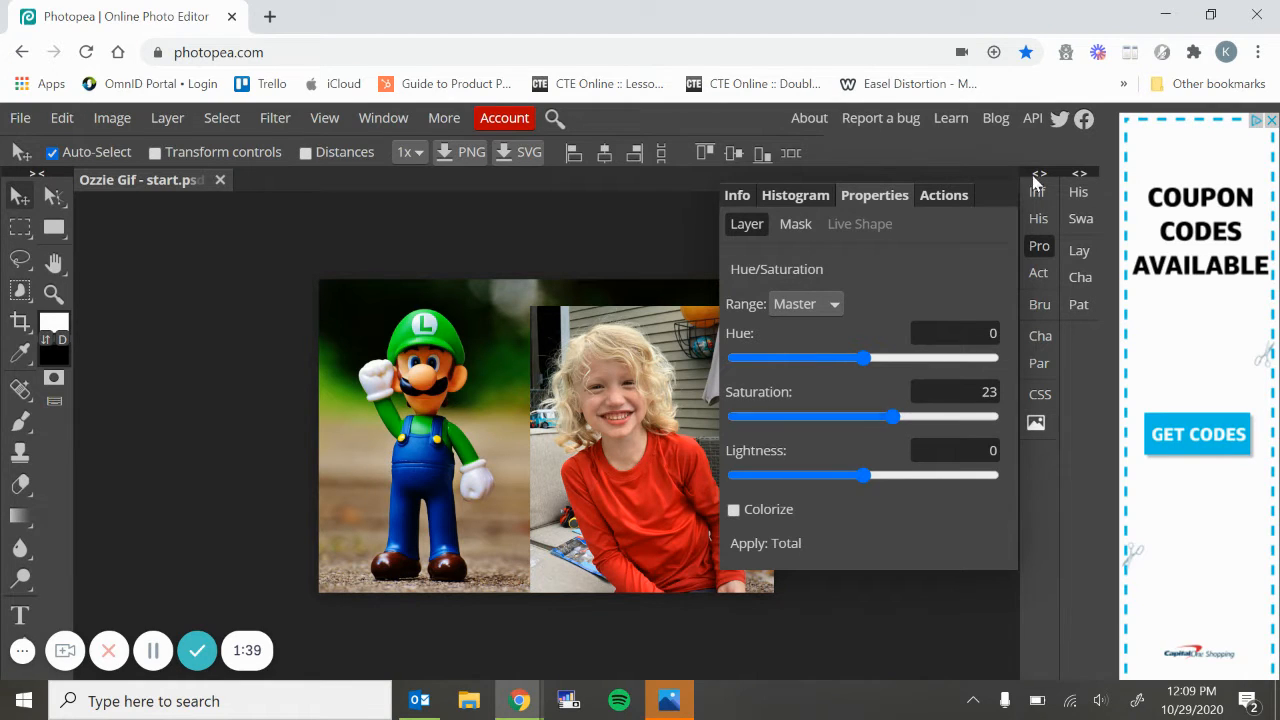
pyautogui.click(1045, 247)
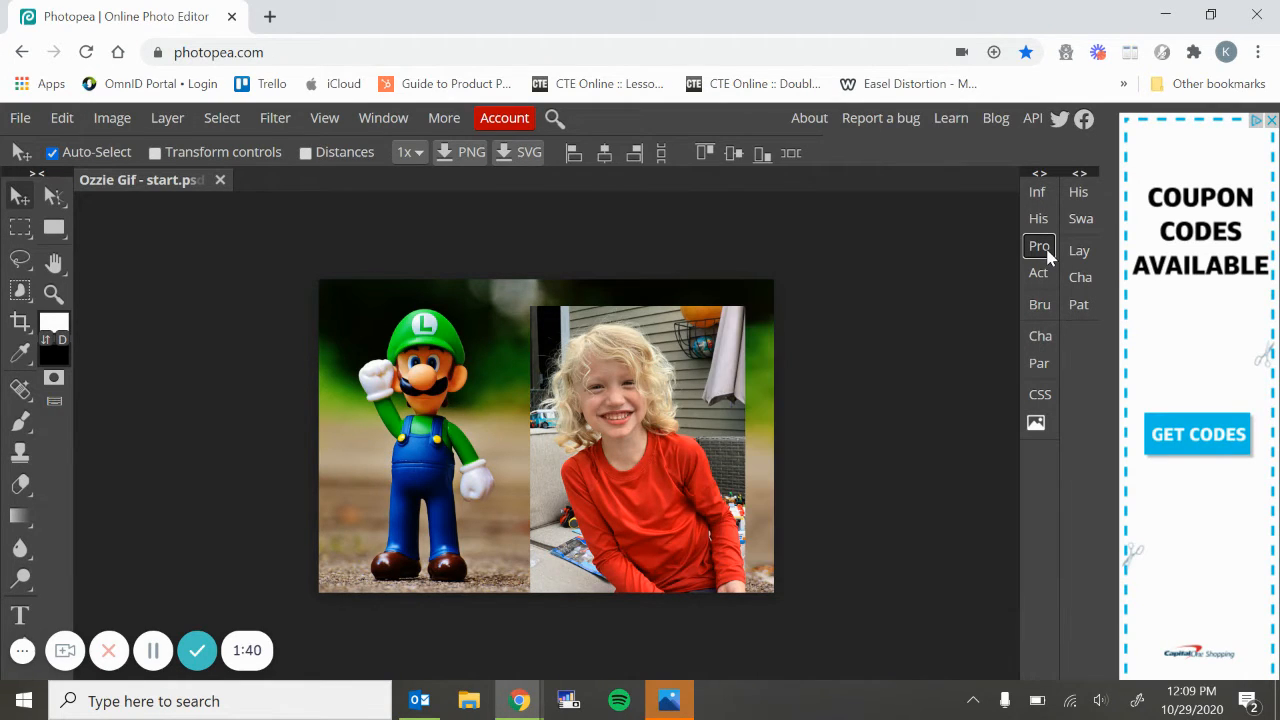
# Step: Add a Levels adjustment layer with the input white point at 238 and the input black point at 13
pyautogui.click(1079, 173)
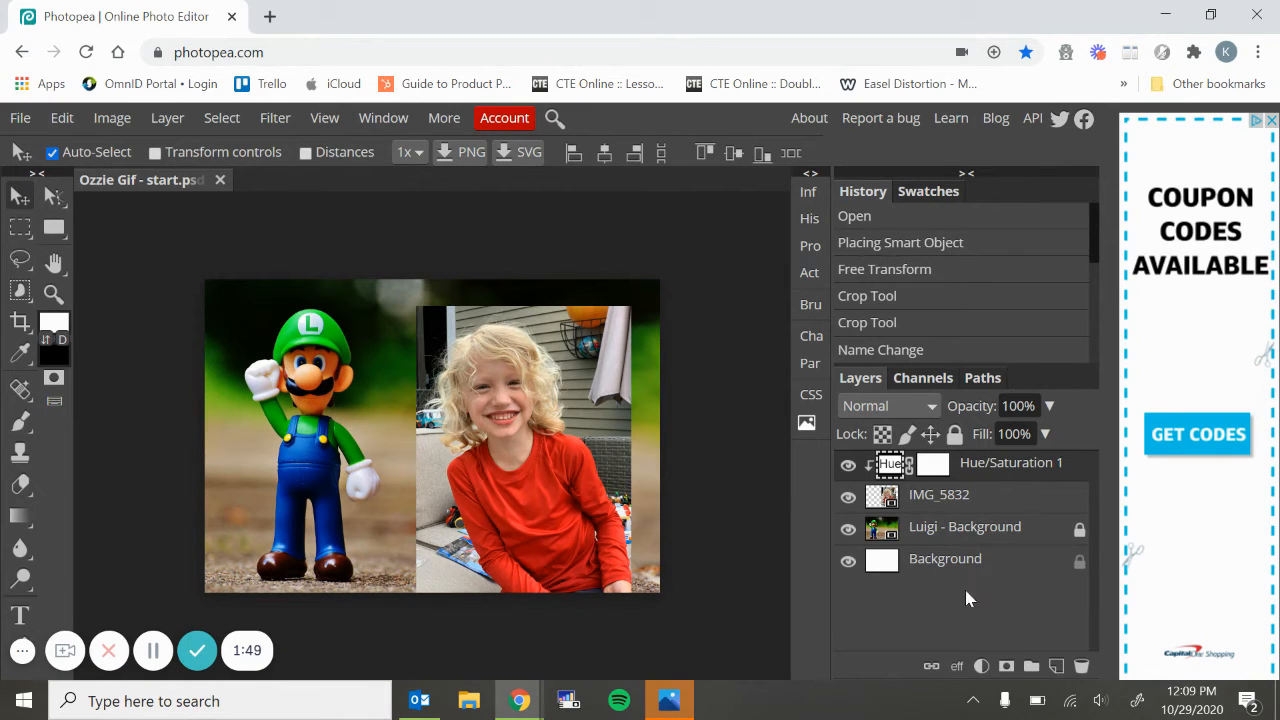
pyautogui.click(981, 666)
pyautogui.click(1012, 256)
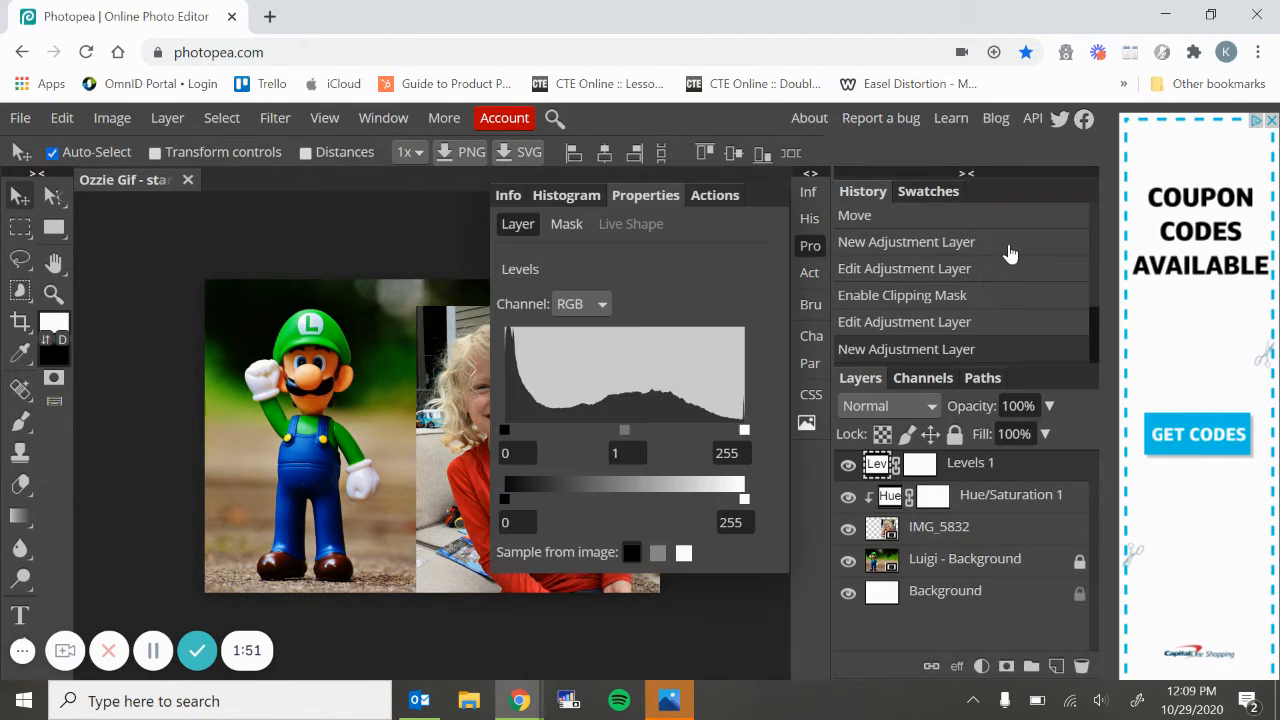
pyautogui.click(968, 175)
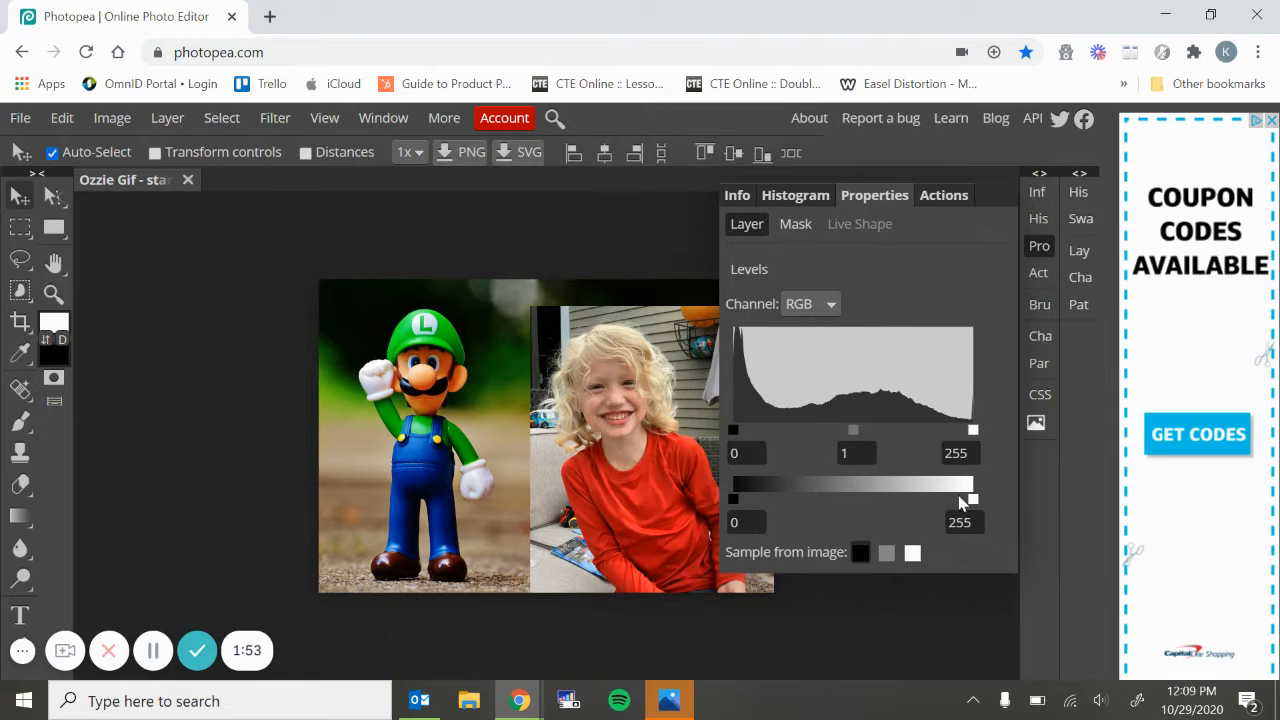
pyautogui.moveTo(973, 431); pyautogui.dragTo(958, 432)
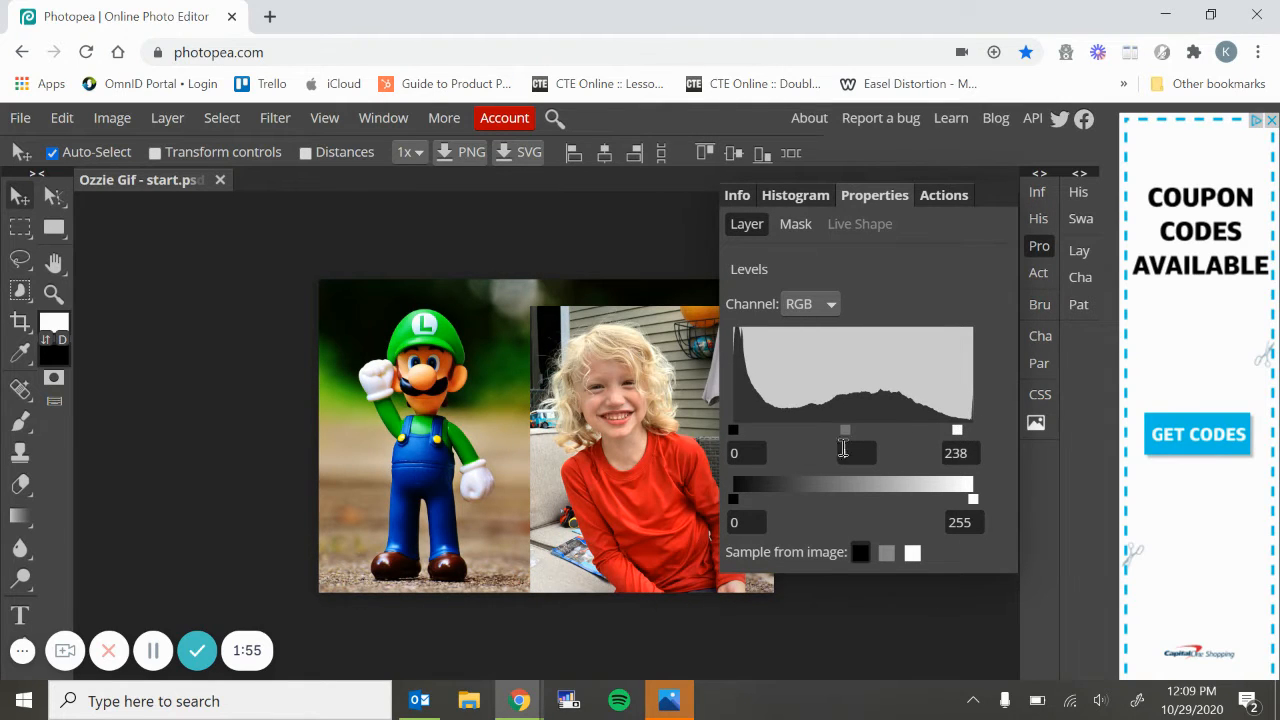
pyautogui.moveTo(732, 430); pyautogui.dragTo(746, 434)
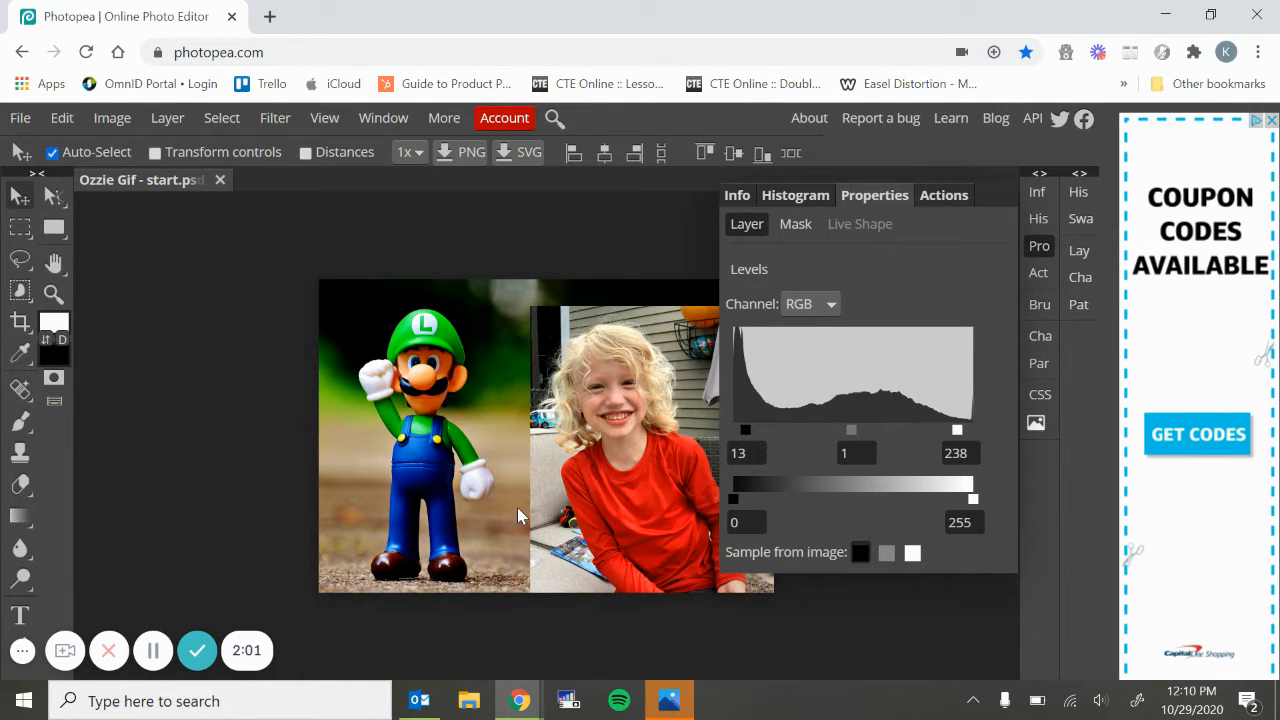
# Step: Make the Levels layer a clipping mask so it affects only the IMG_5832 photo
pyautogui.click(1079, 173)
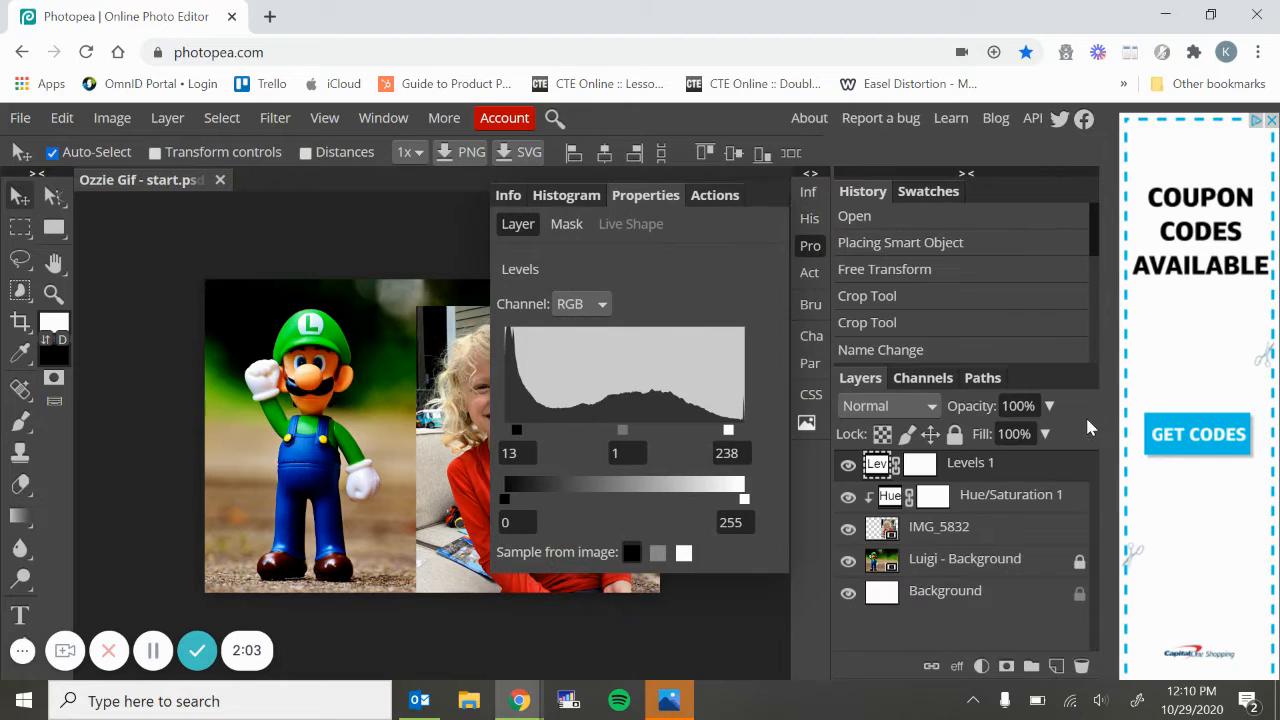
pyautogui.rightClick(952, 472)
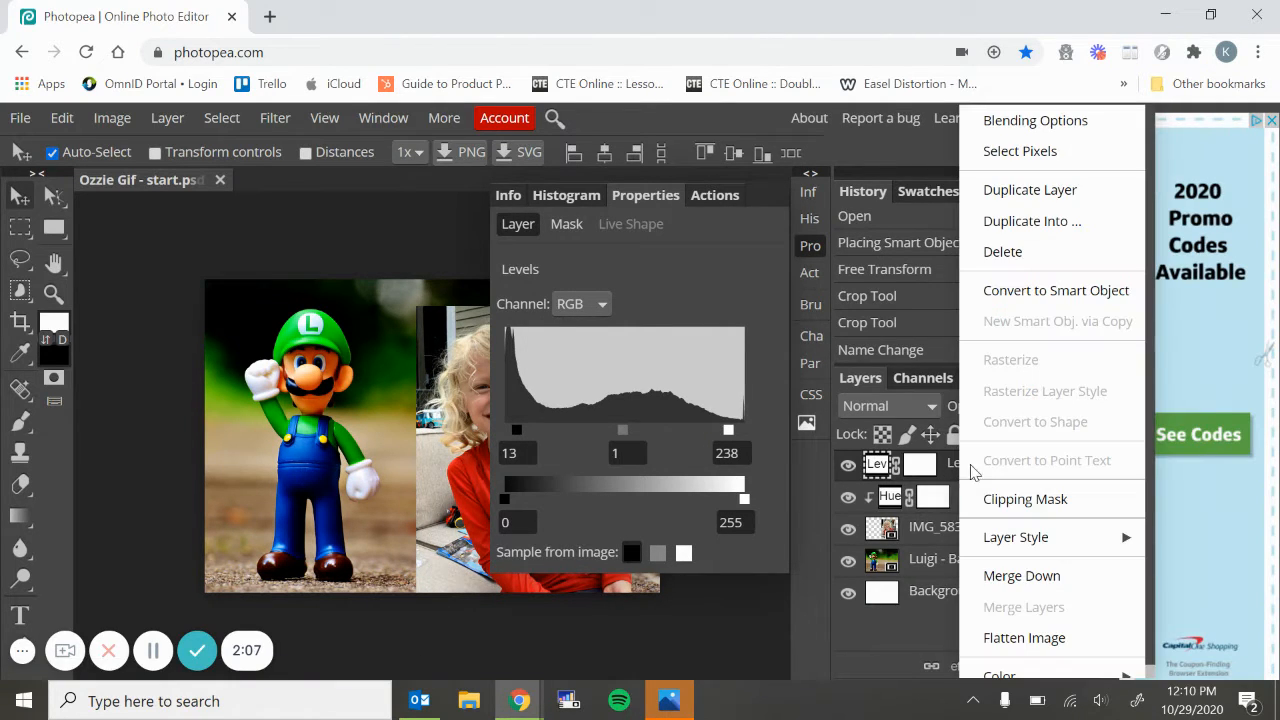
pyautogui.click(1000, 500)
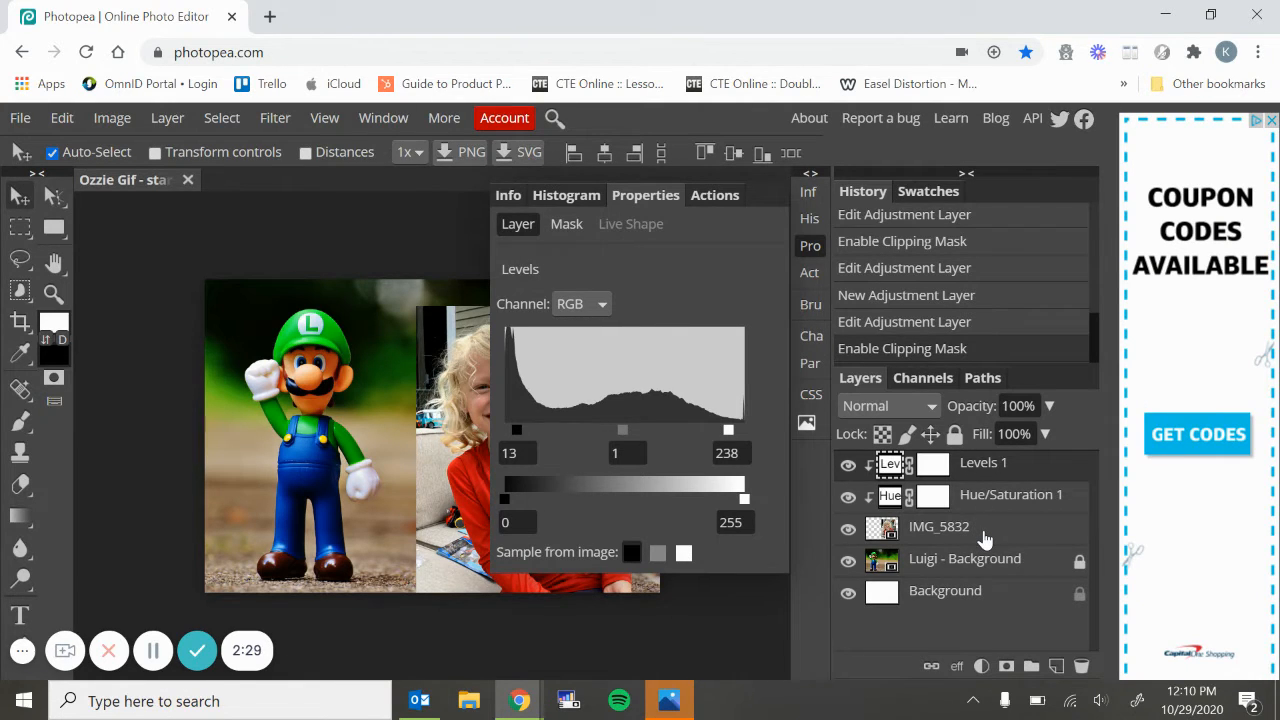
# Step: Merge the IMG_5832 layer with its Hue/Saturation and Levels adjustment layers into one layer
pyautogui.click(985, 538)
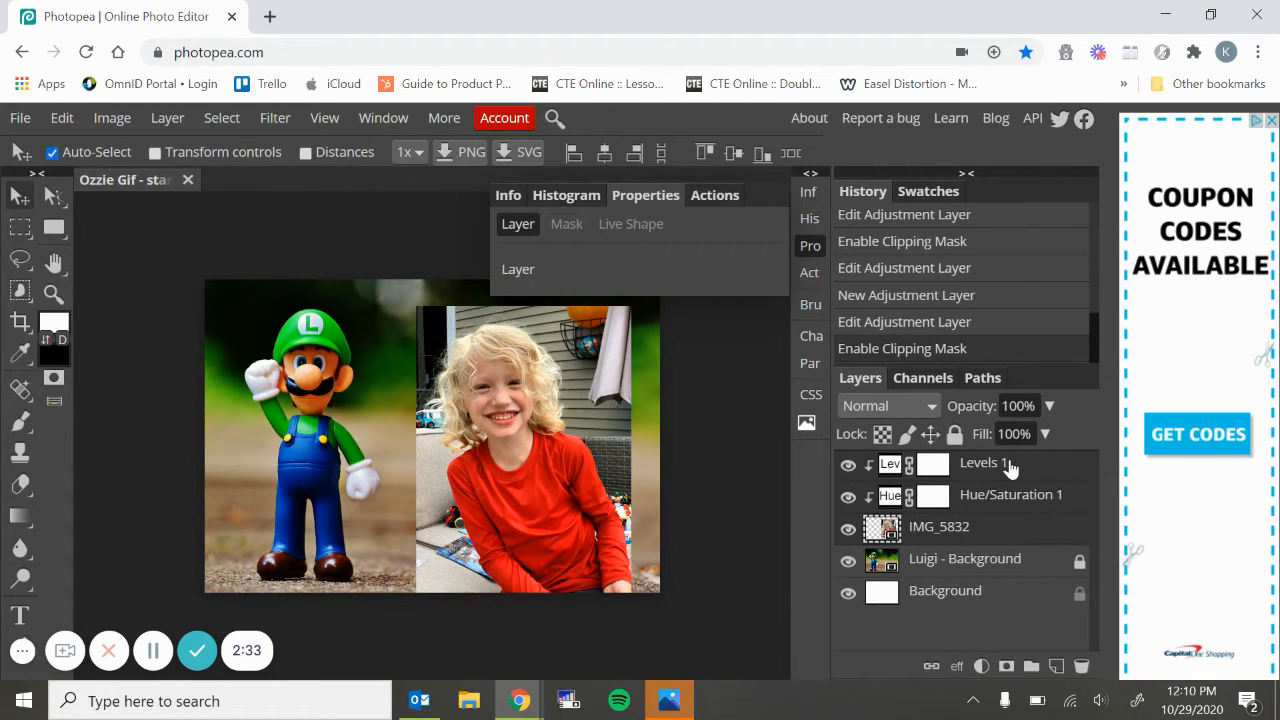
pyautogui.rightClick(1027, 537)
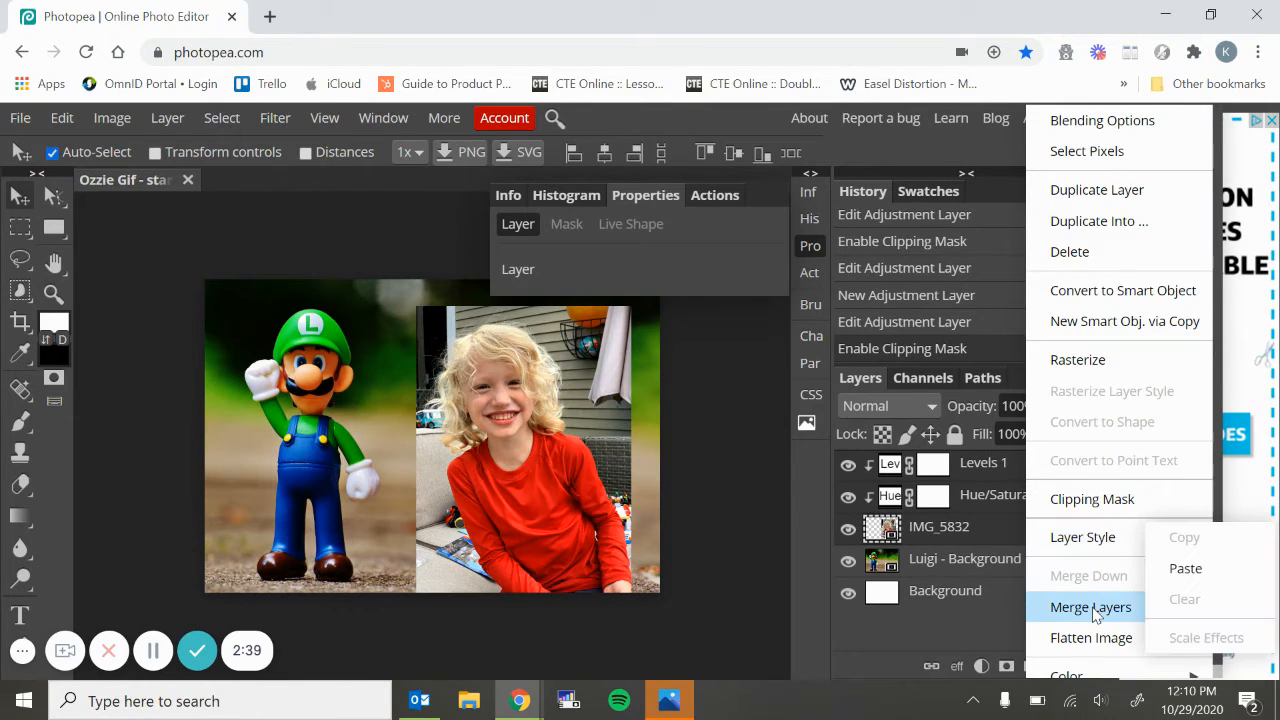
pyautogui.click(1091, 607)
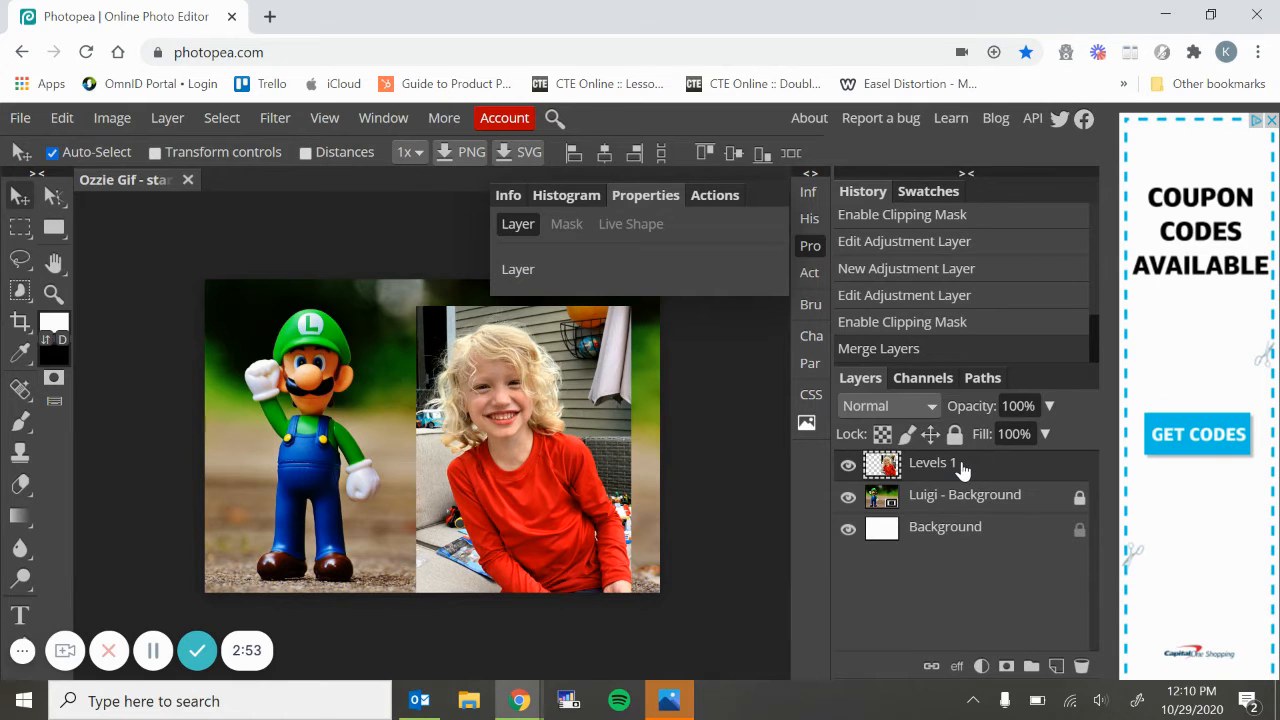
# Step: Select the child's head and hair on the merged photo layer with the Object Selection tool
pyautogui.hotkey('ctrl', '+')
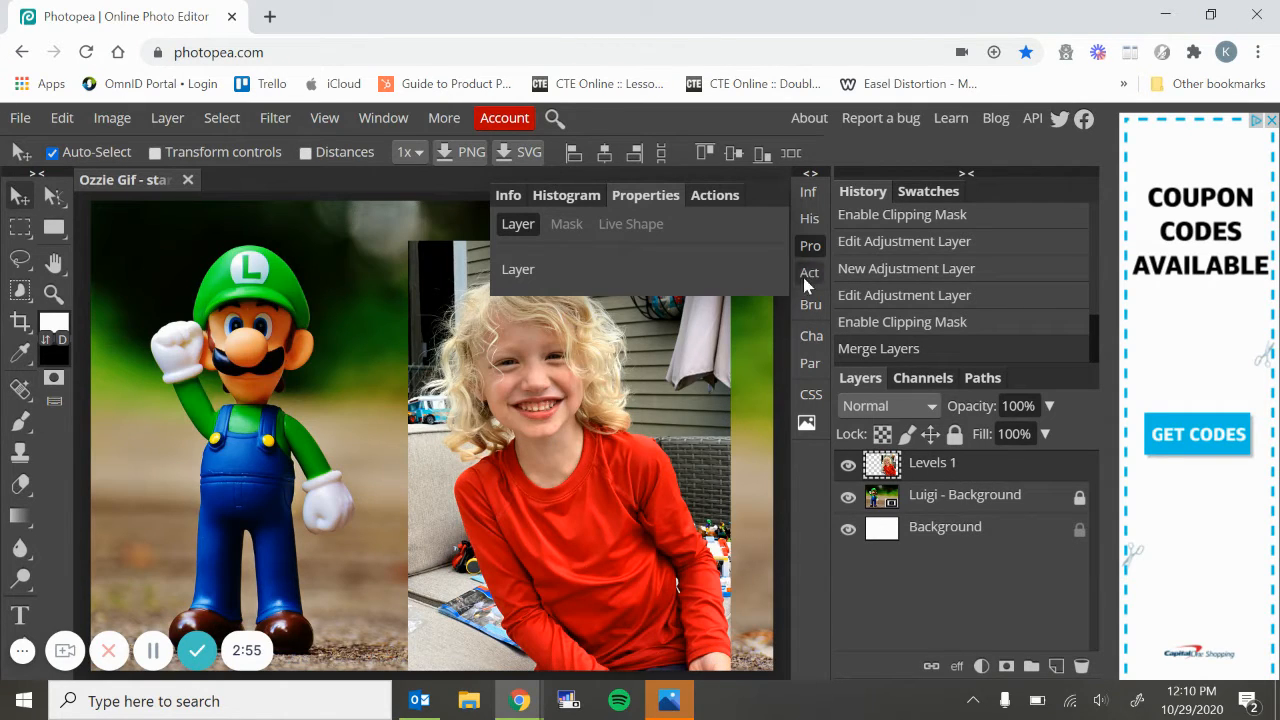
pyautogui.click(808, 247)
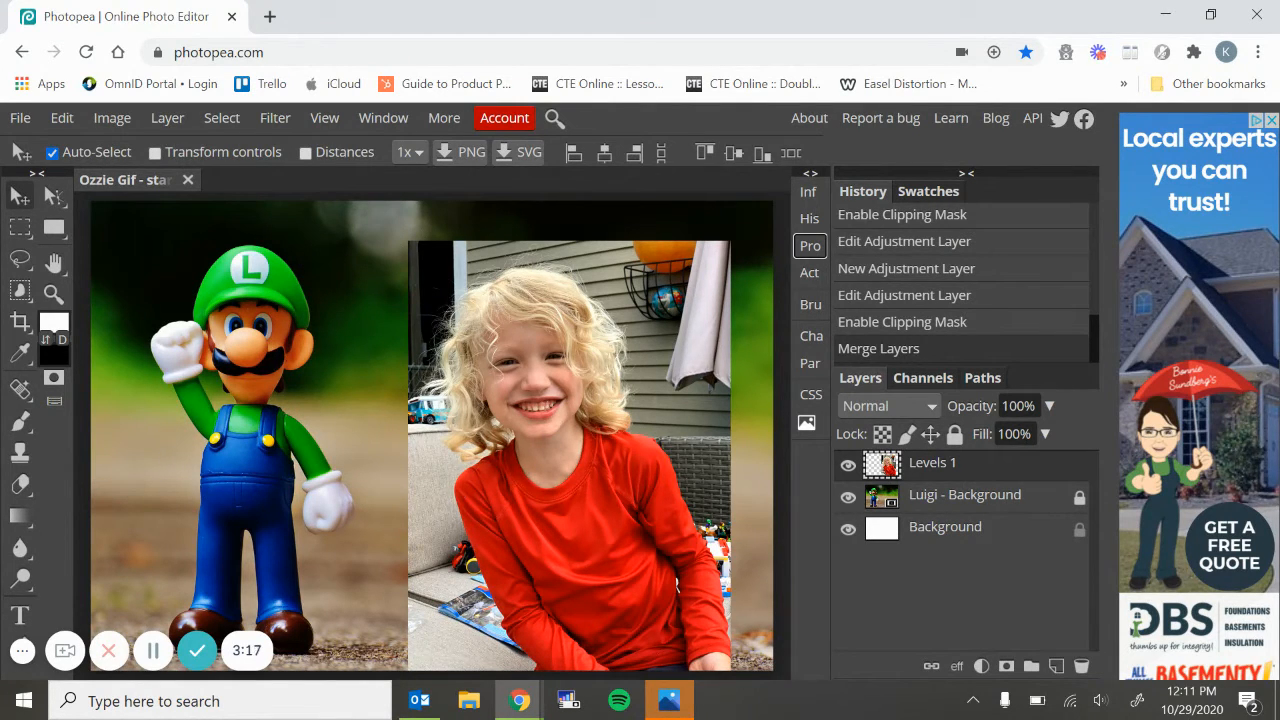
pyautogui.rightClick(19, 290)
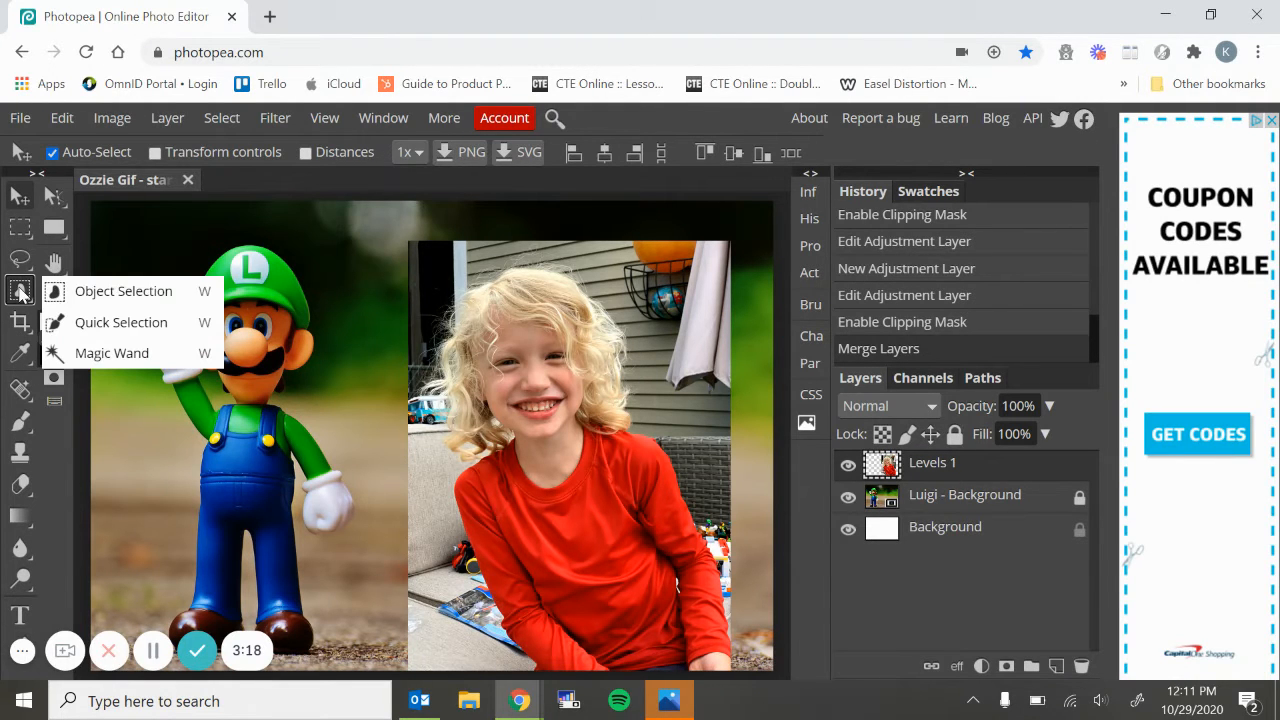
pyautogui.click(107, 295)
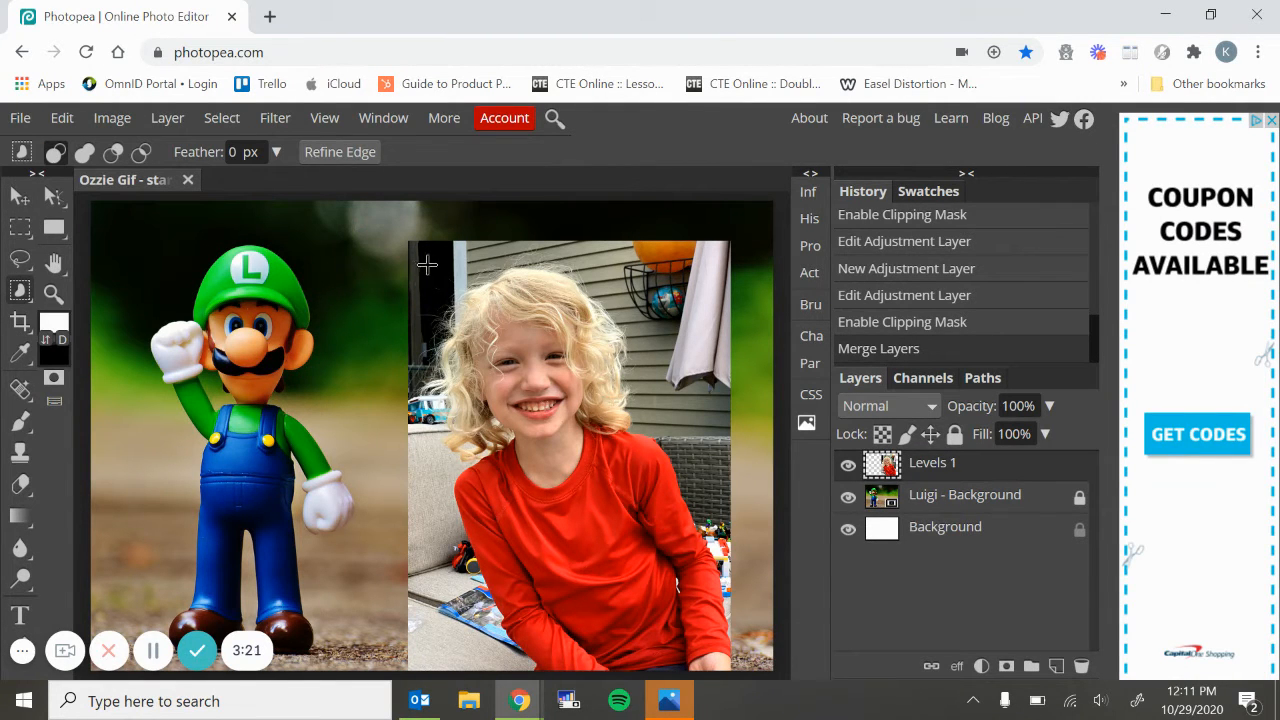
pyautogui.moveTo(420, 258); pyautogui.dragTo(645, 467)
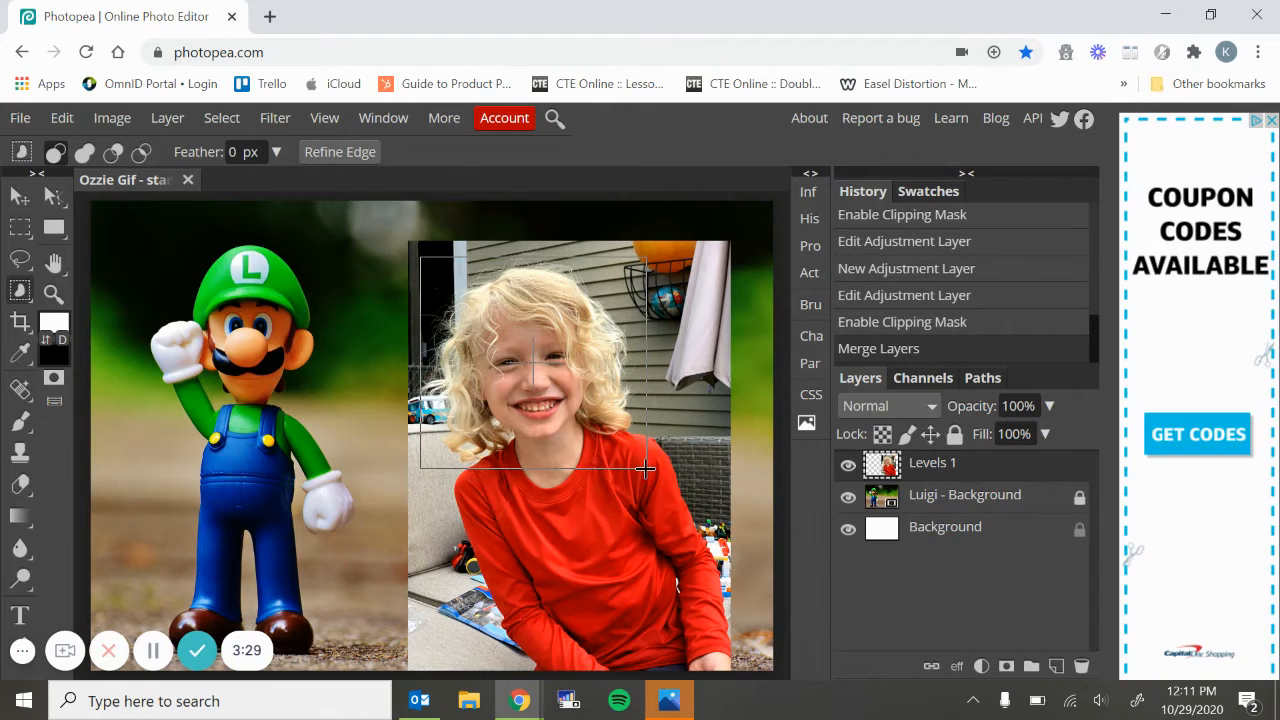
pyautogui.moveTo(645, 468); pyautogui.dragTo(645, 468)
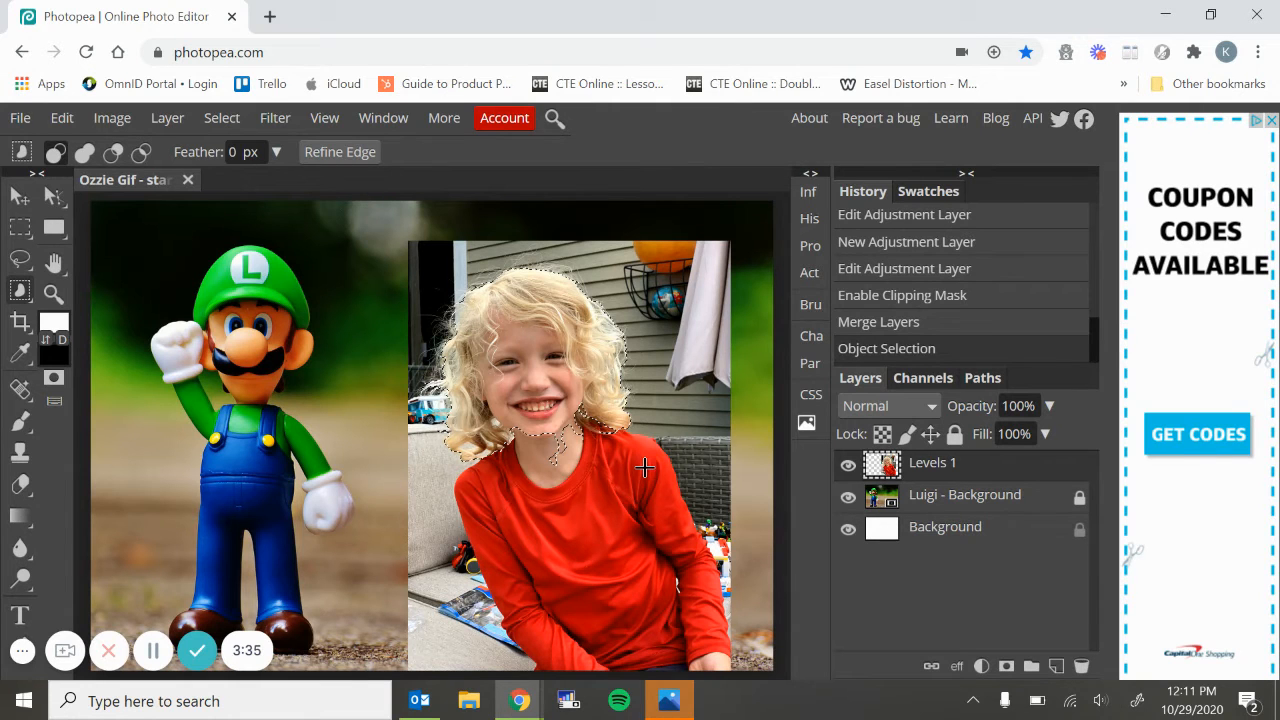
pyautogui.scroll(2, 645, 468)
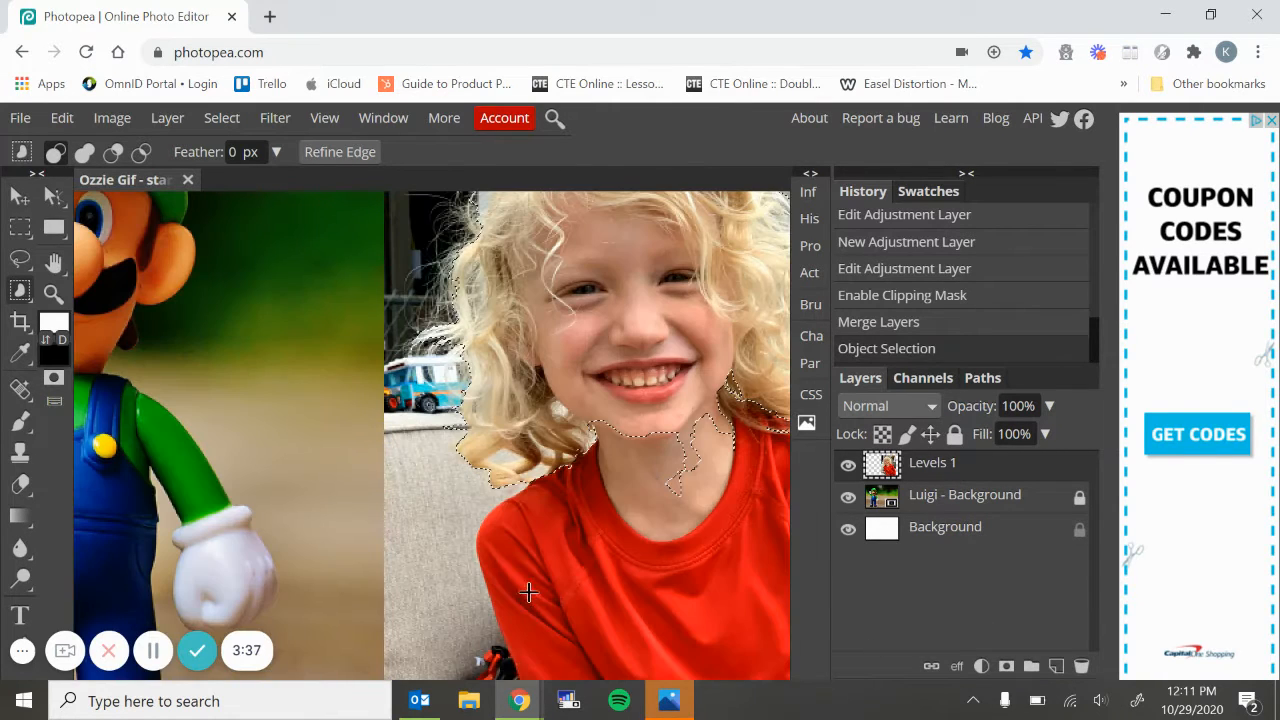
pyautogui.hscroll(2, 529, 593)
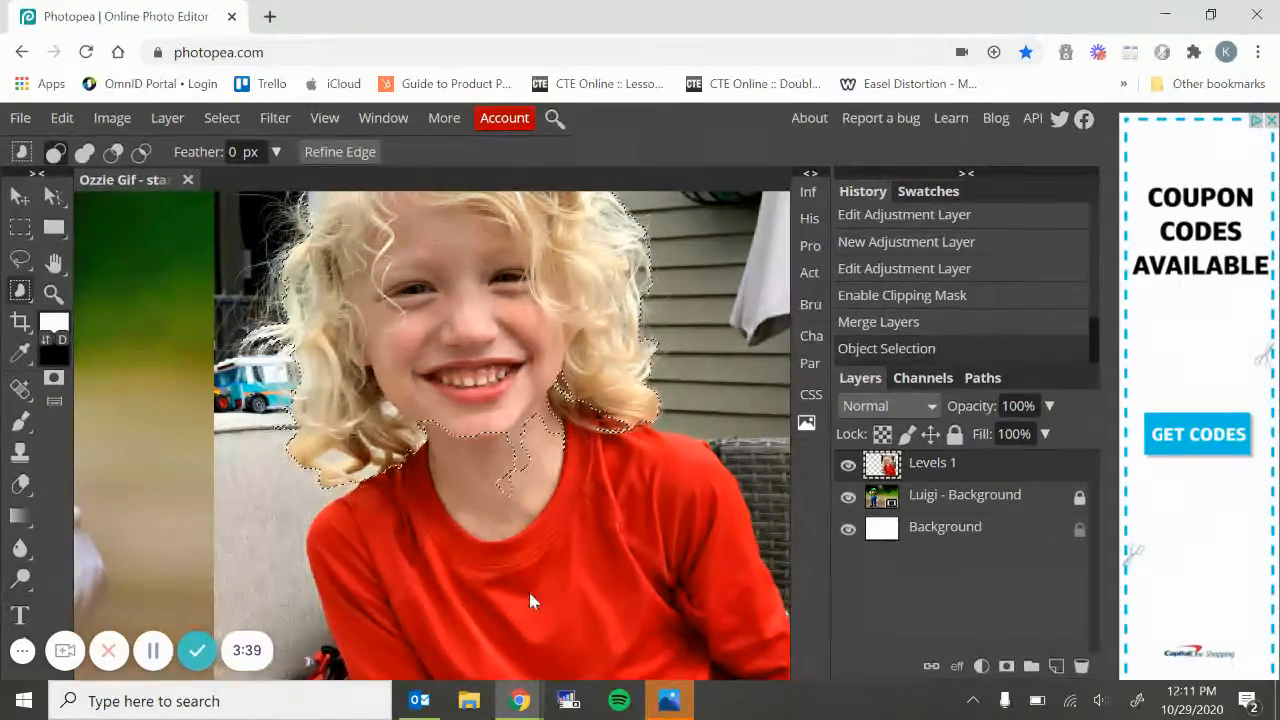
# Step: Subtract the stray patches on the neck below the chin from the head selection with the Object Selection tool
pyautogui.scroll(1, 529, 593)
pyautogui.scroll(3, 529, 593)
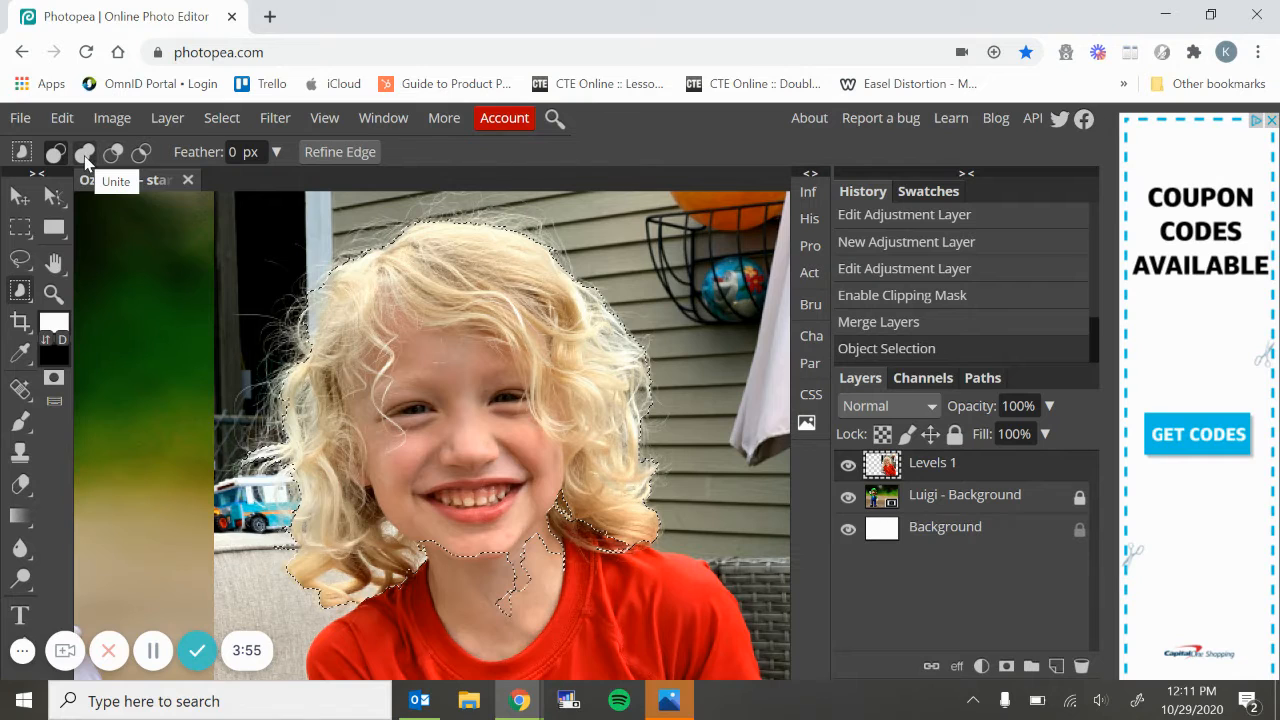
pyautogui.click(111, 155)
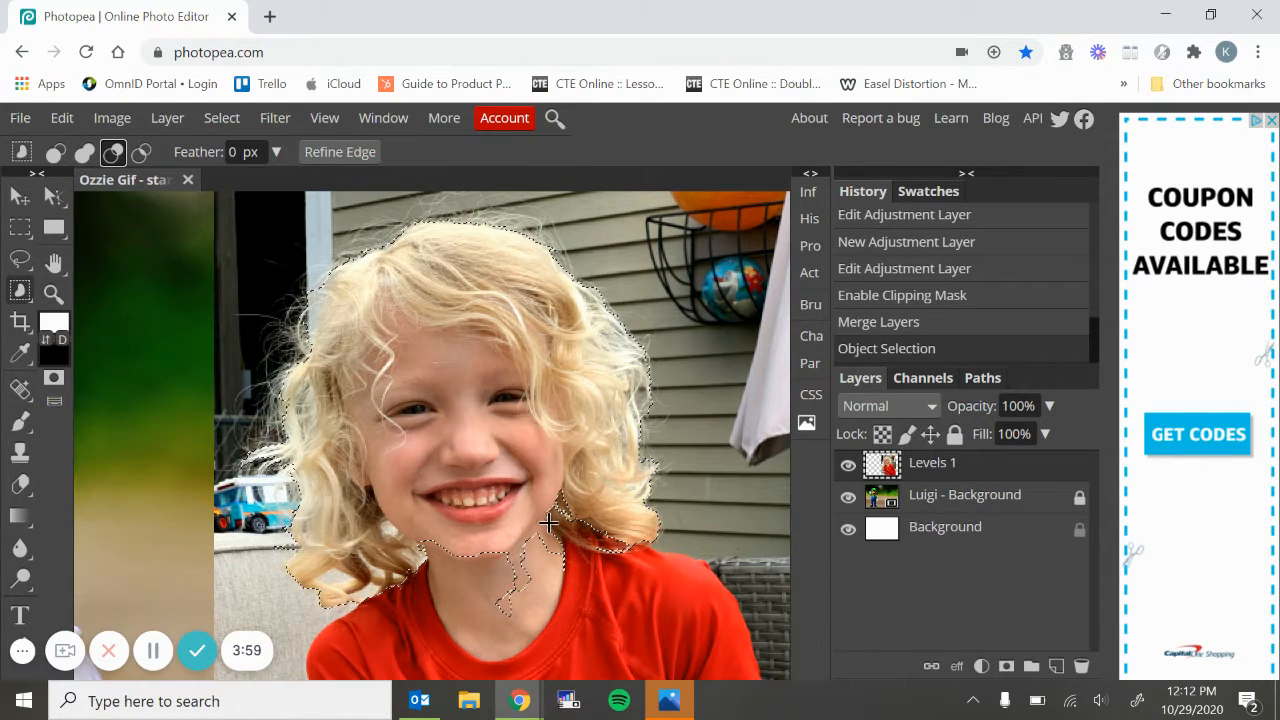
pyautogui.click(494, 519)
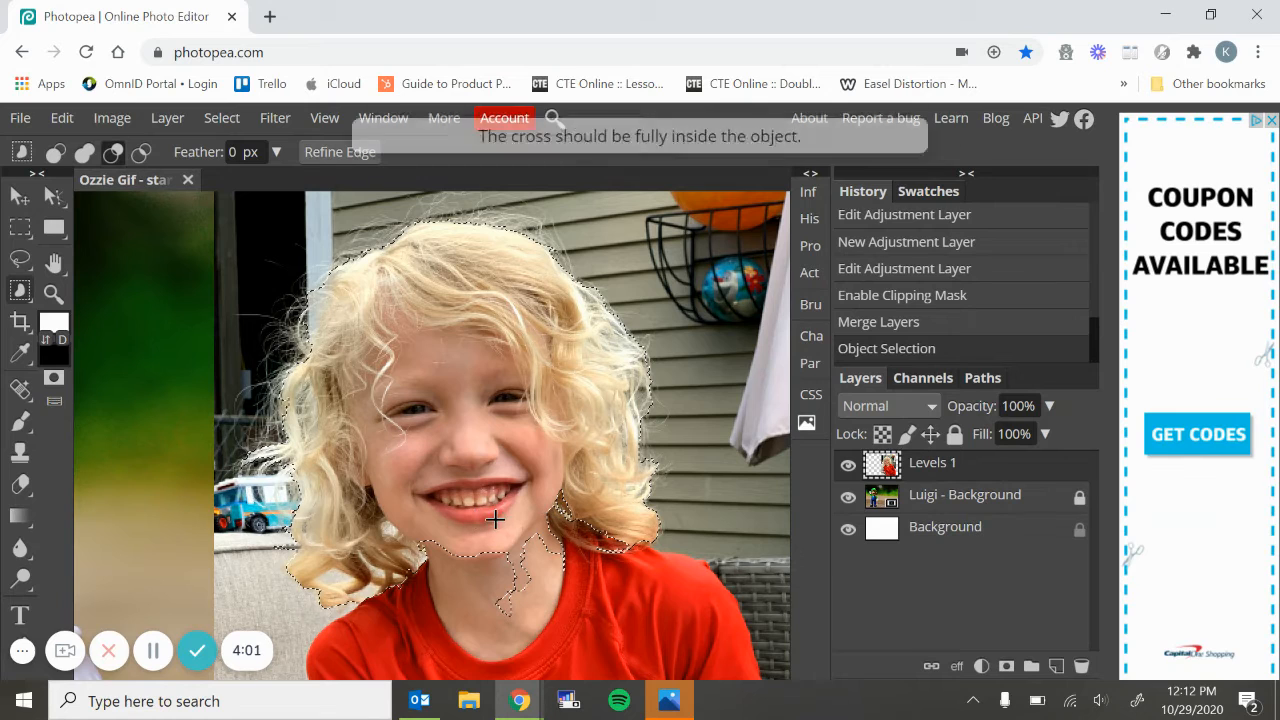
pyautogui.moveTo(495, 519); pyautogui.dragTo(563, 625)
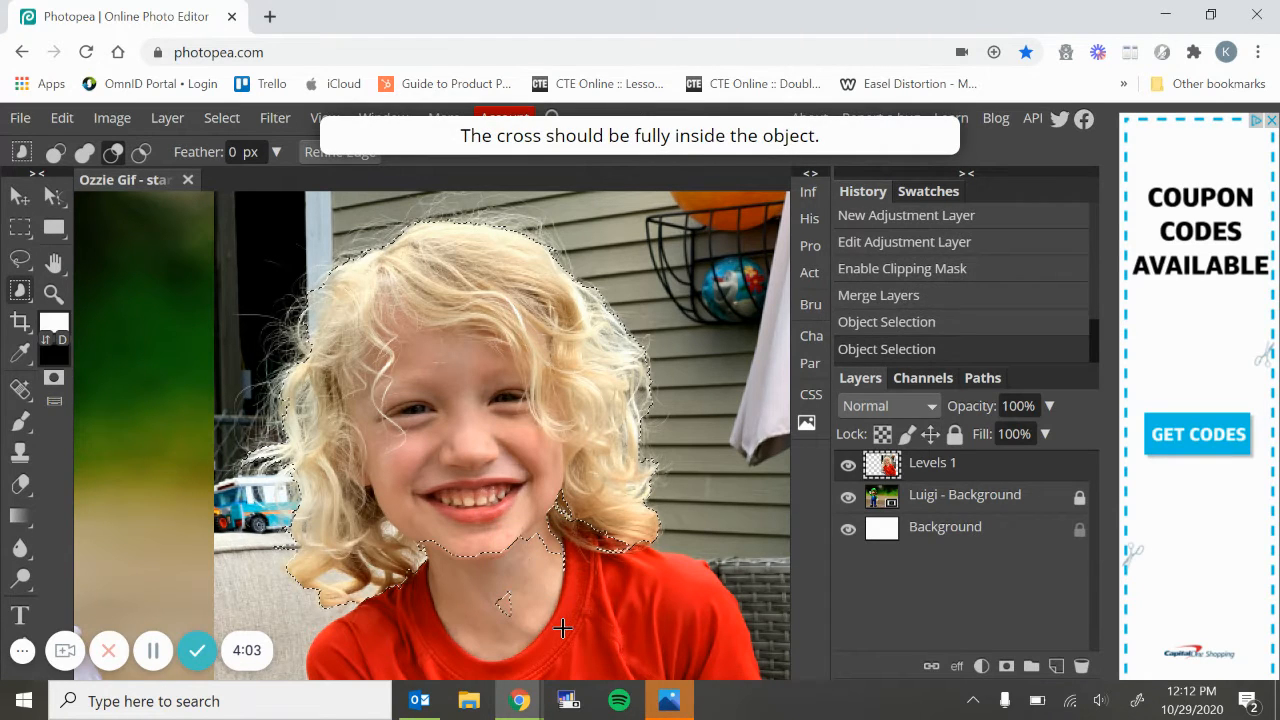
pyautogui.moveTo(480, 580); pyautogui.dragTo(537, 626)
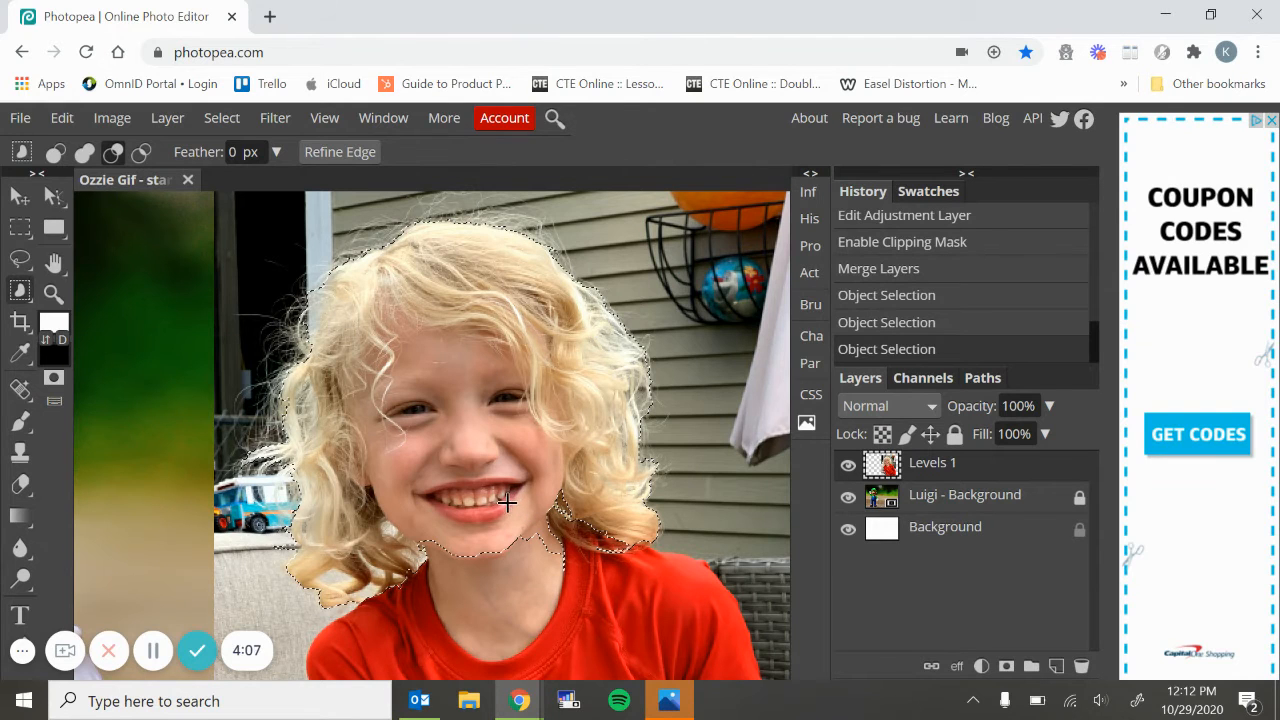
pyautogui.moveTo(507, 503); pyautogui.dragTo(577, 592)
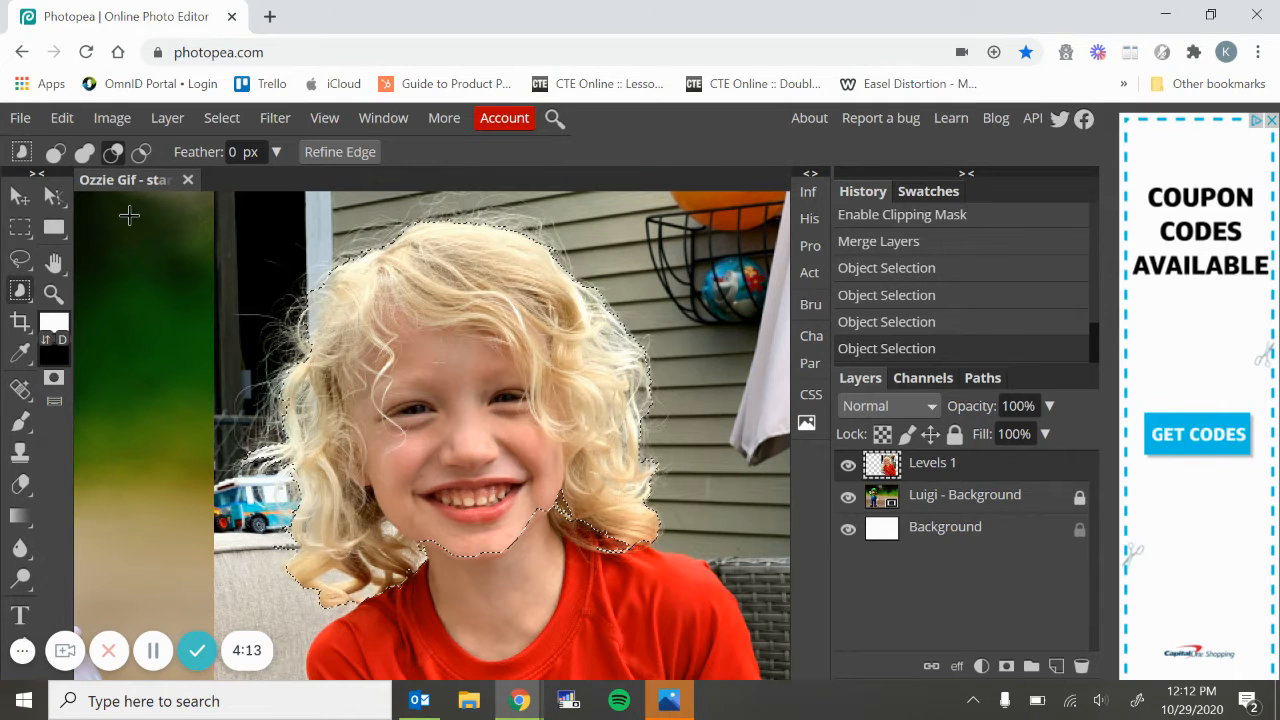
# Step: Add the neck down to the shirt collar and the missing areas beside the jaw to the head selection
pyautogui.click(84, 152)
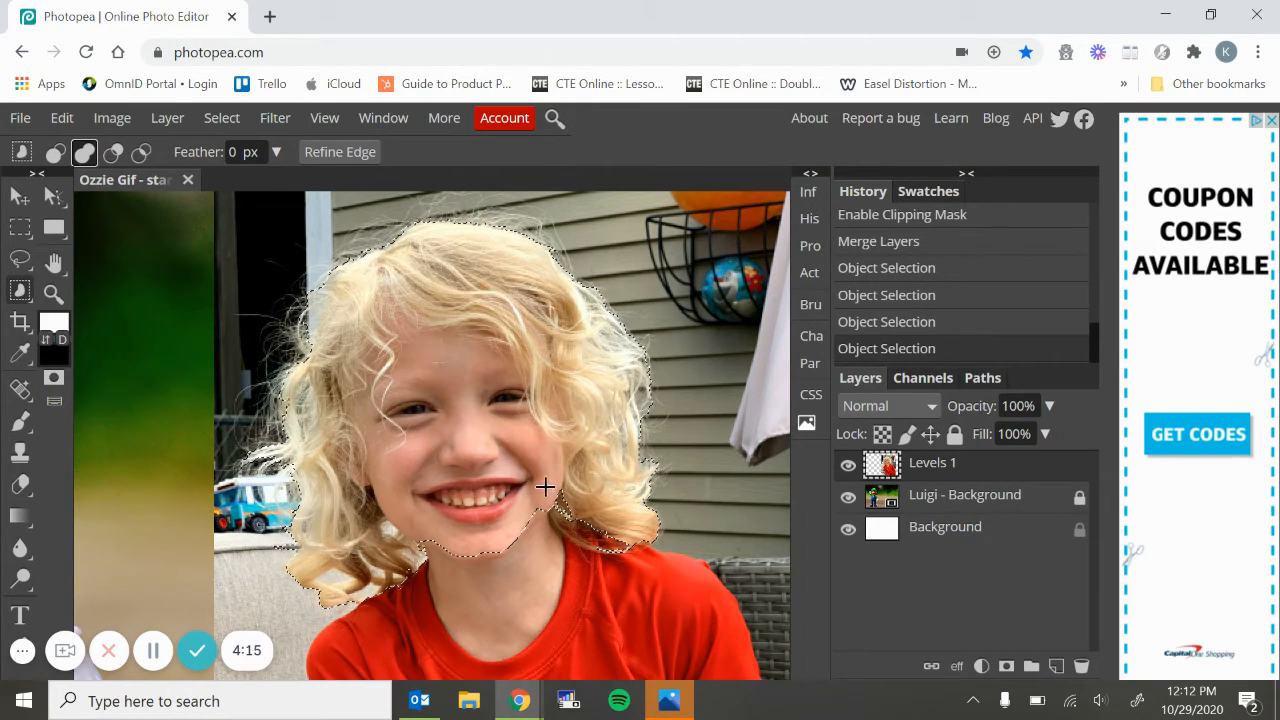
pyautogui.moveTo(540, 480); pyautogui.dragTo(634, 571)
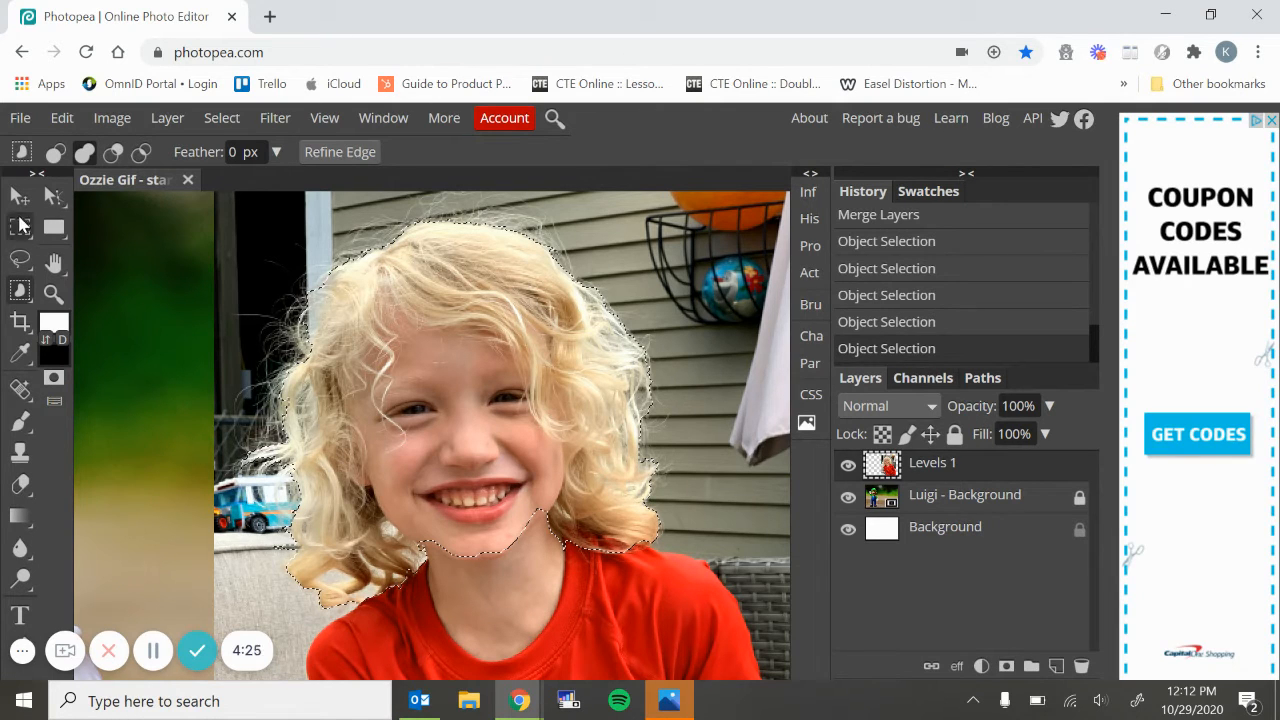
pyautogui.click(86, 153)
pyautogui.moveTo(395, 515); pyautogui.dragTo(568, 652)
pyautogui.scroll(-1, 590, 653)
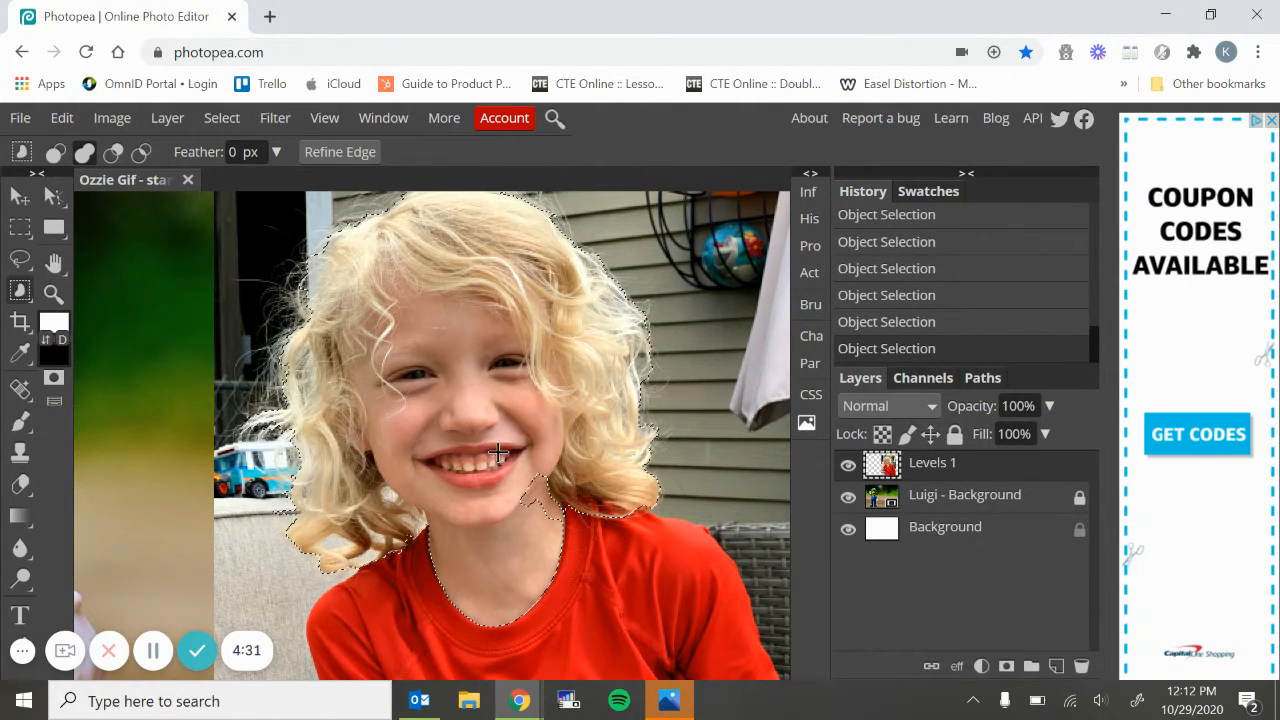
pyautogui.moveTo(489, 445); pyautogui.dragTo(571, 538)
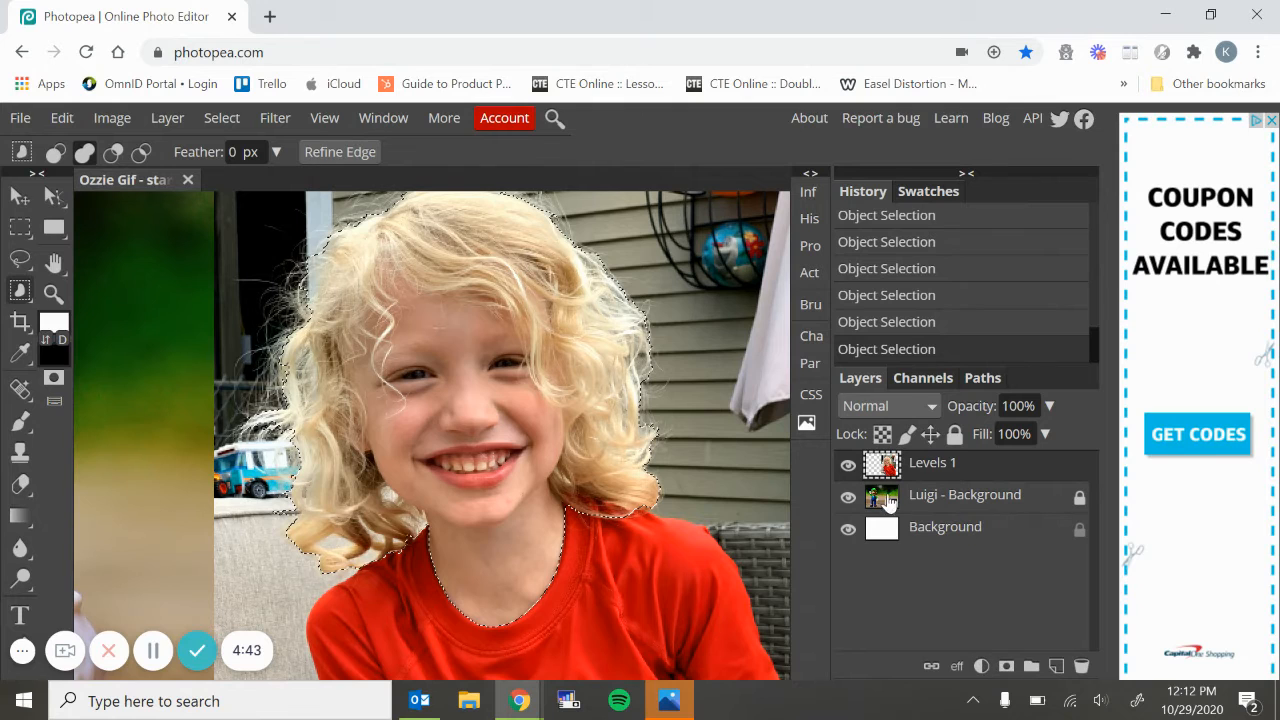
# Step: Add a raster mask to the Levels 1 layer from the head-and-neck selection and check the cutout's edges
pyautogui.hotkey('ctrl', '0')
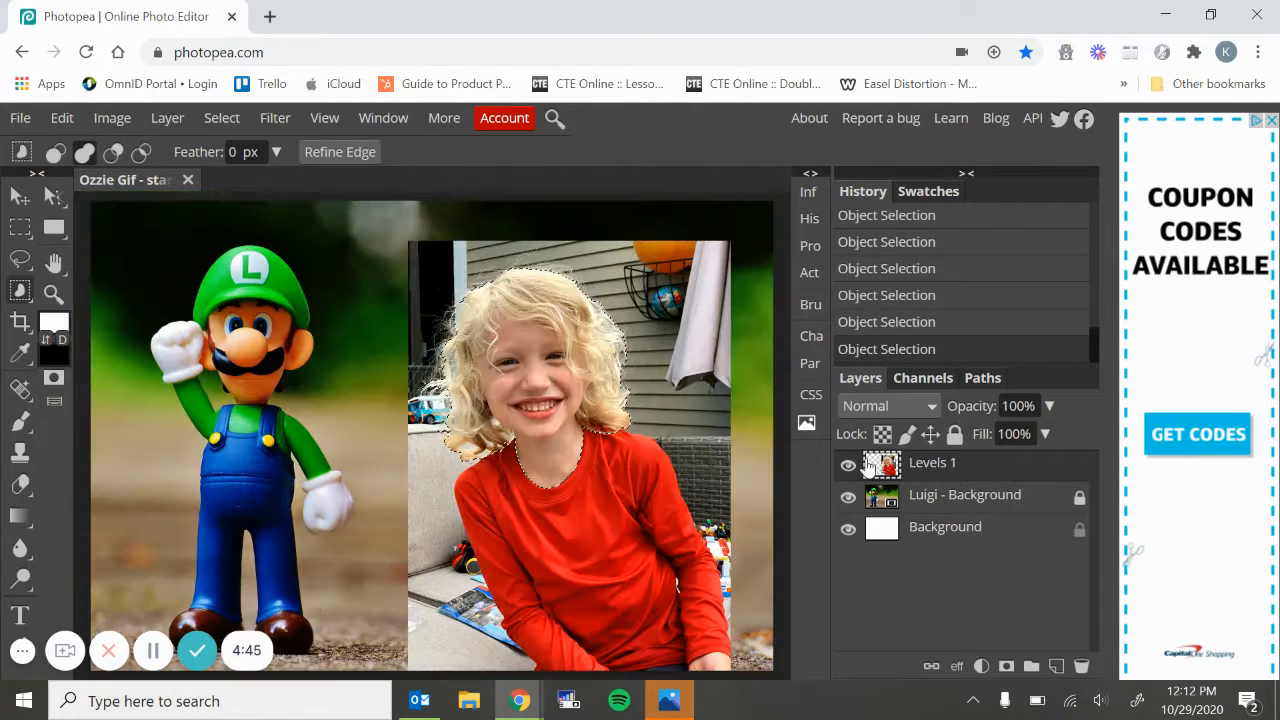
pyautogui.click(1006, 666)
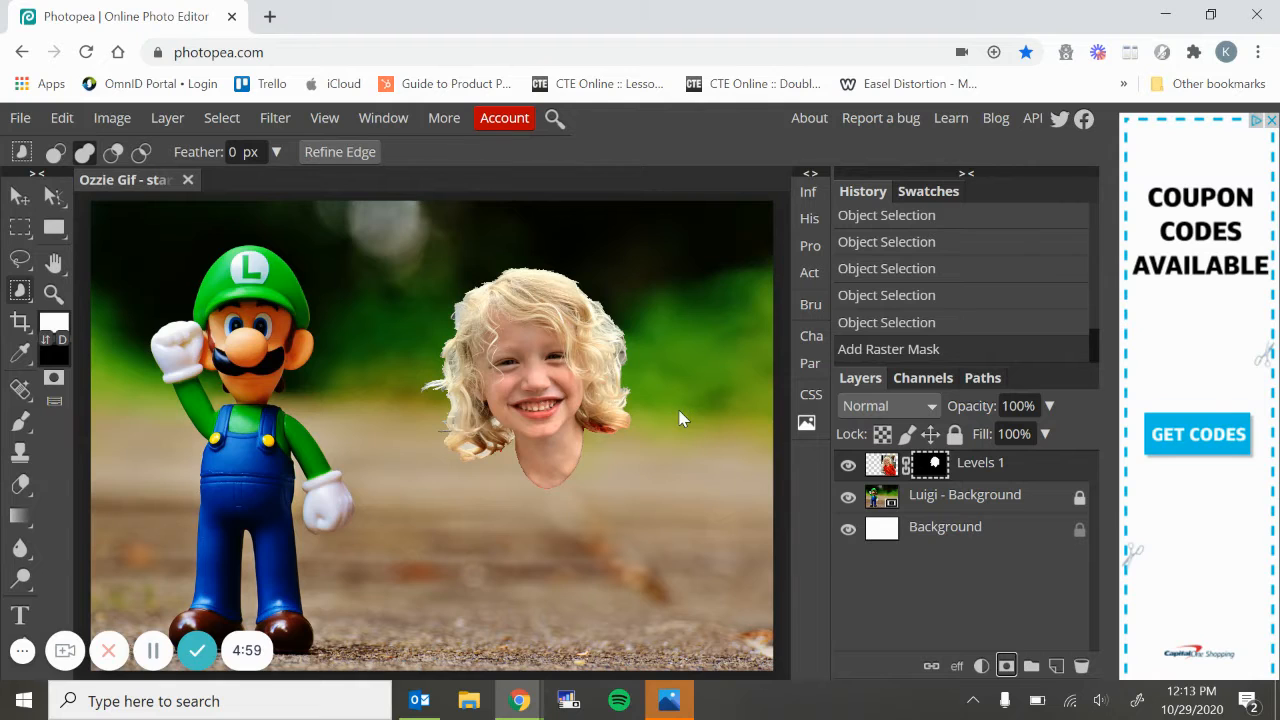
pyautogui.scroll(2, 680, 418)
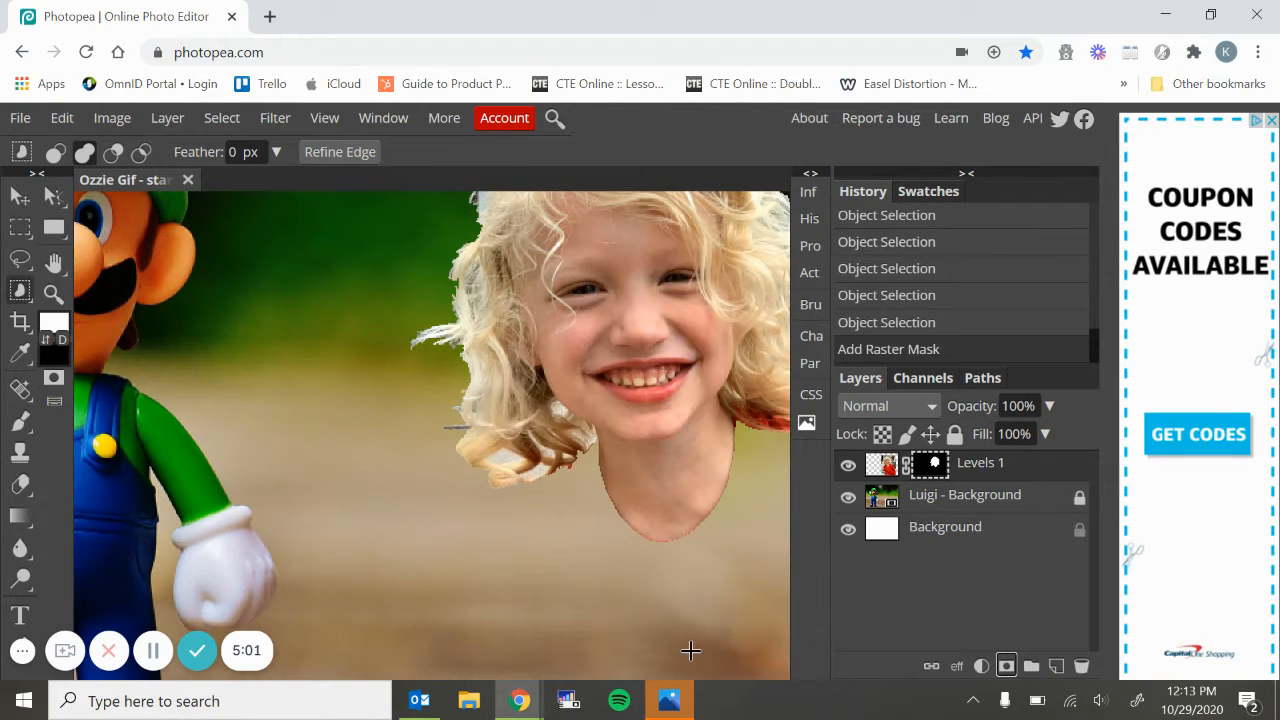
pyautogui.scroll(-2, 650, 533)
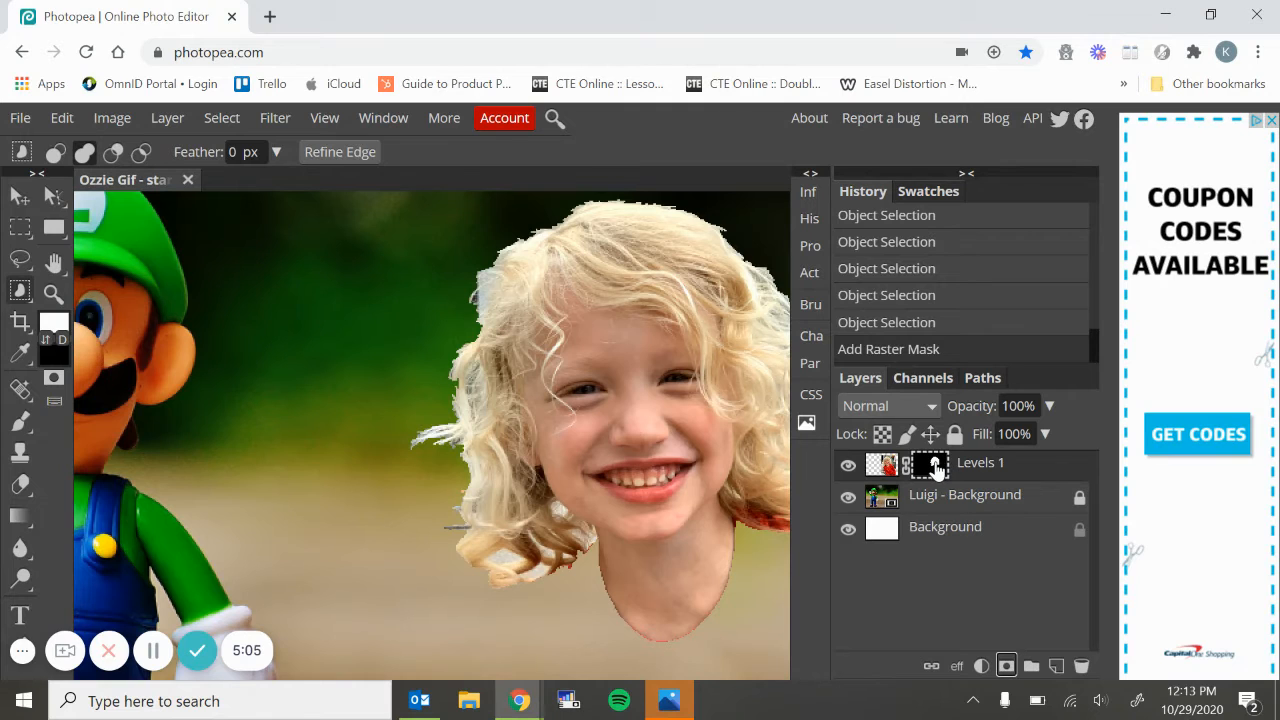
# Step: Feather the Levels 1 layer's raster mask by 1.73 px, keeping its density at 255
pyautogui.click(810, 246)
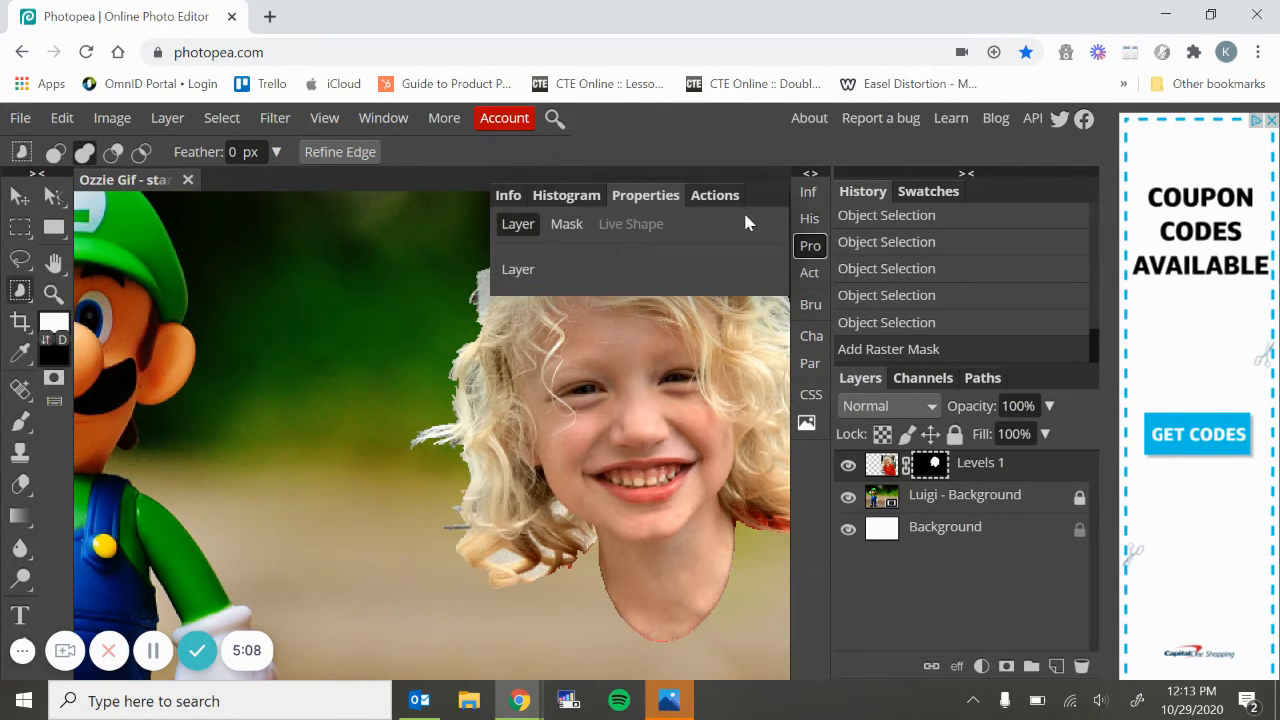
pyautogui.click(576, 226)
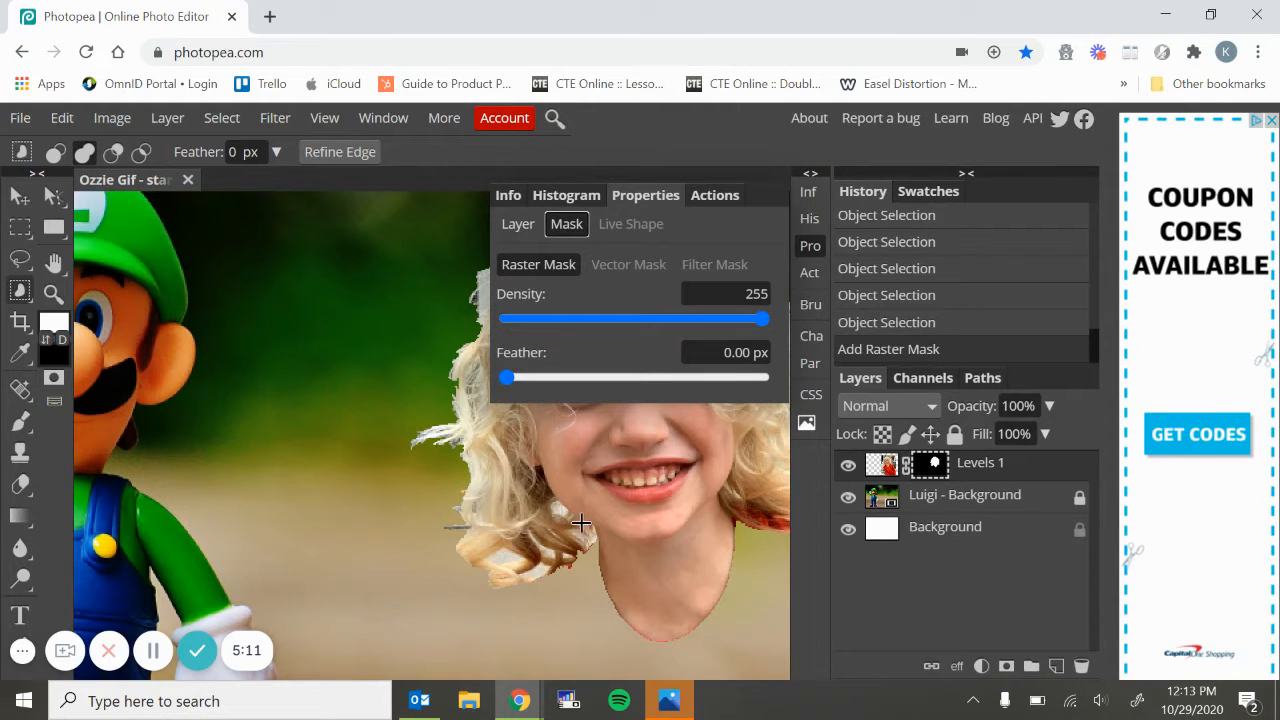
pyautogui.hscroll(8, 554, 619)
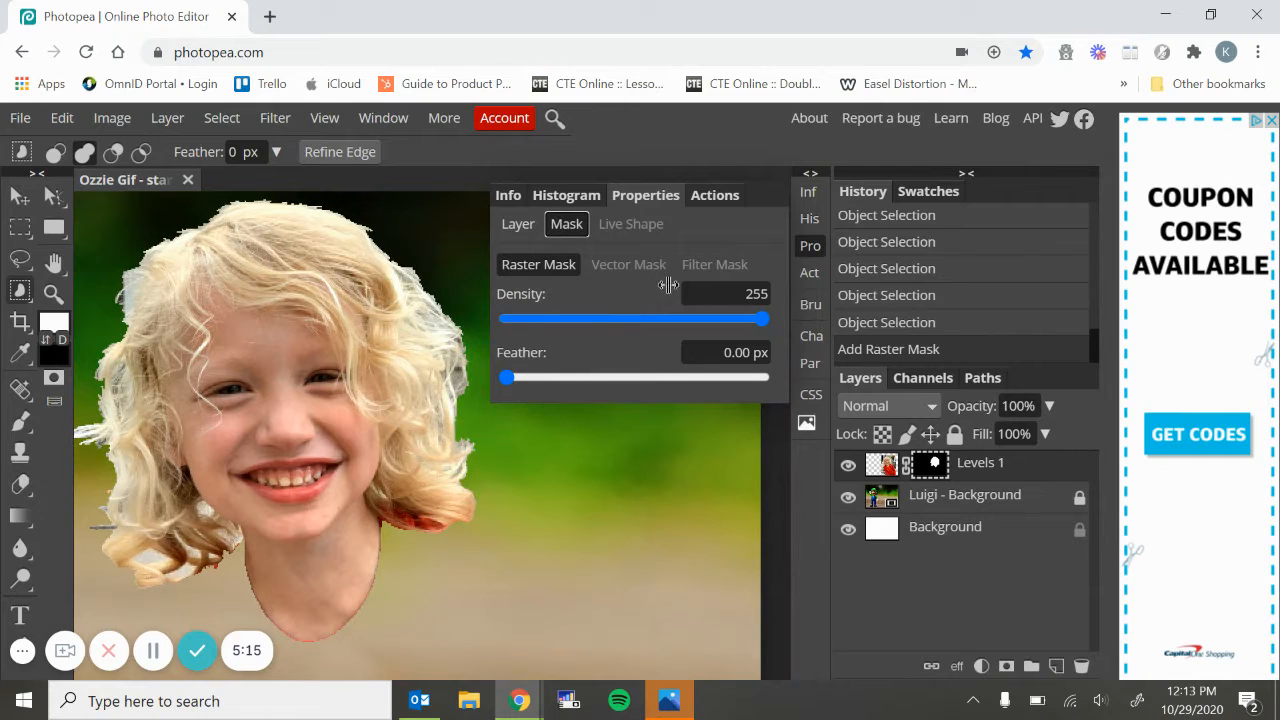
pyautogui.click(522, 264)
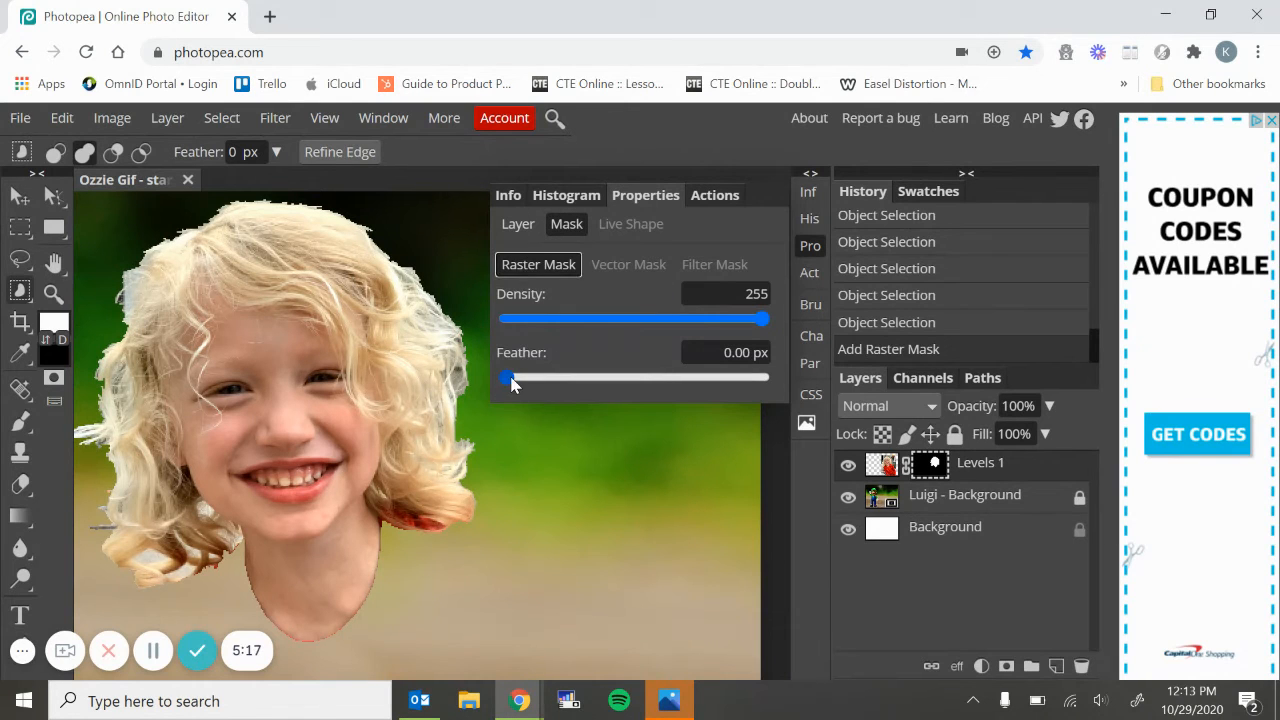
pyautogui.moveTo(507, 378); pyautogui.dragTo(541, 378)
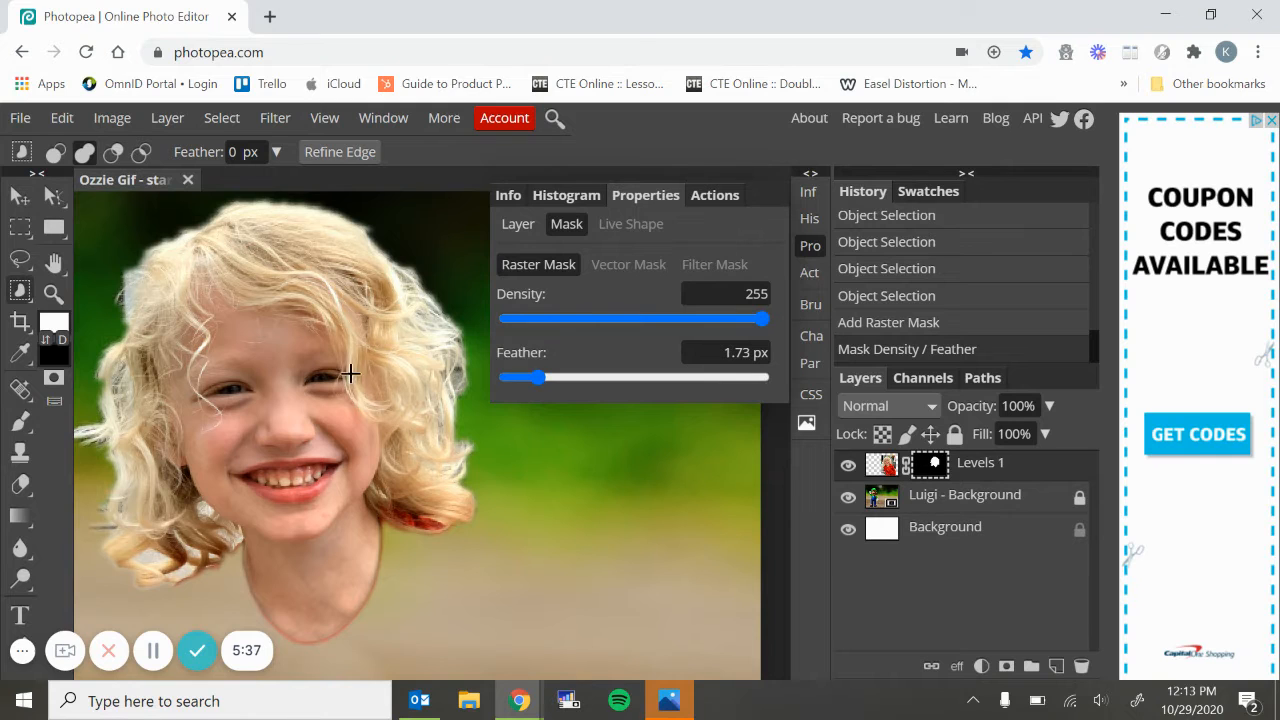
pyautogui.click(810, 244)
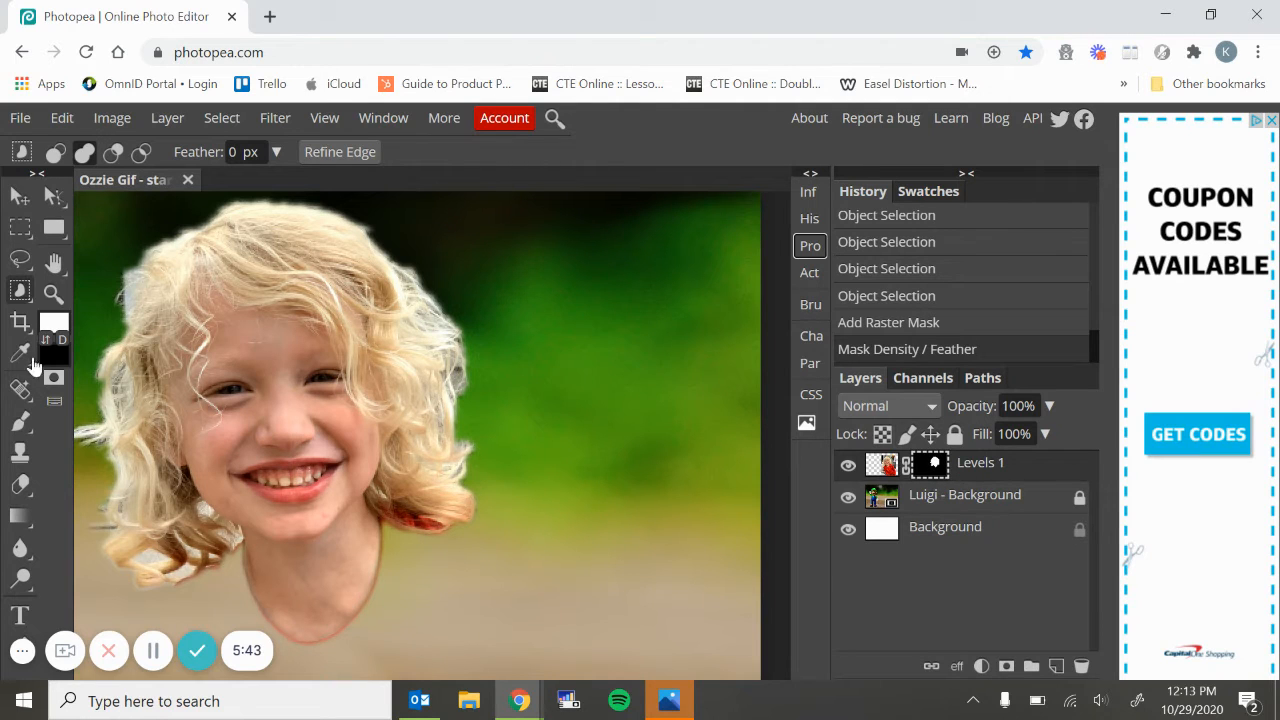
# Step: Set up the Brush tool with black as foreground colour, 99% hardness and a size of 45 px
pyautogui.click(21, 421)
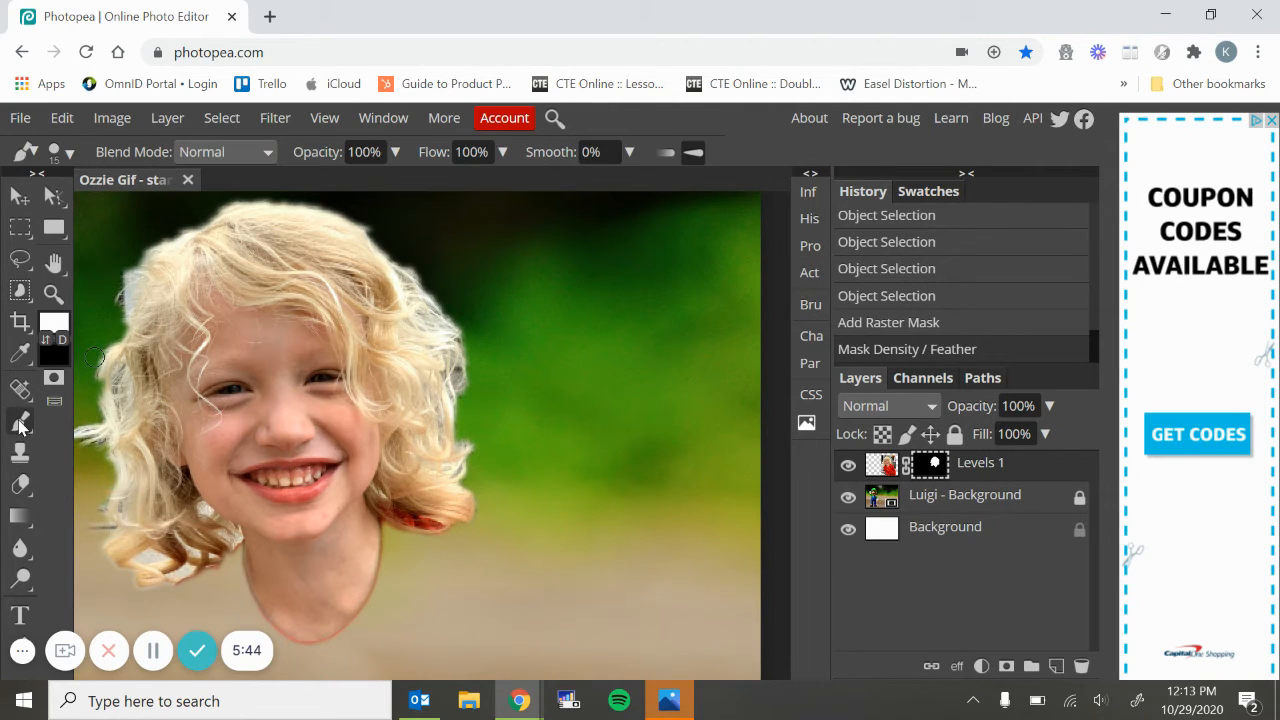
pyautogui.click(45, 340)
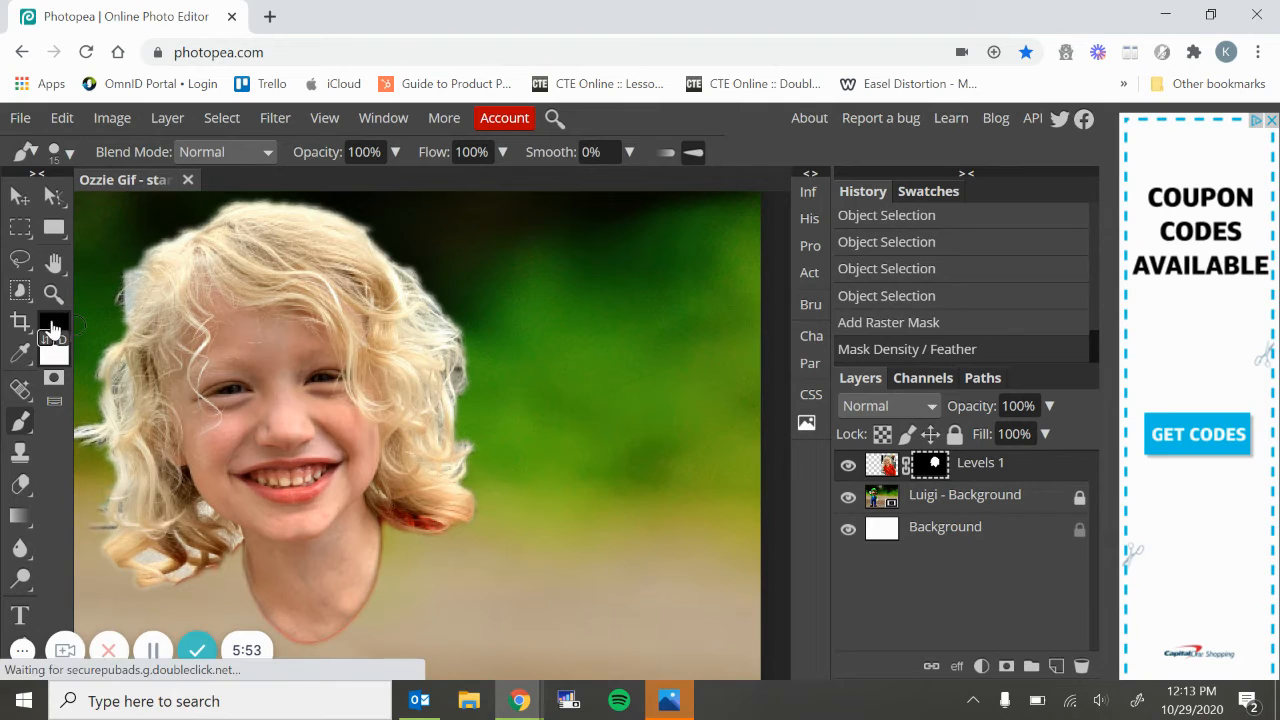
pyautogui.click(57, 152)
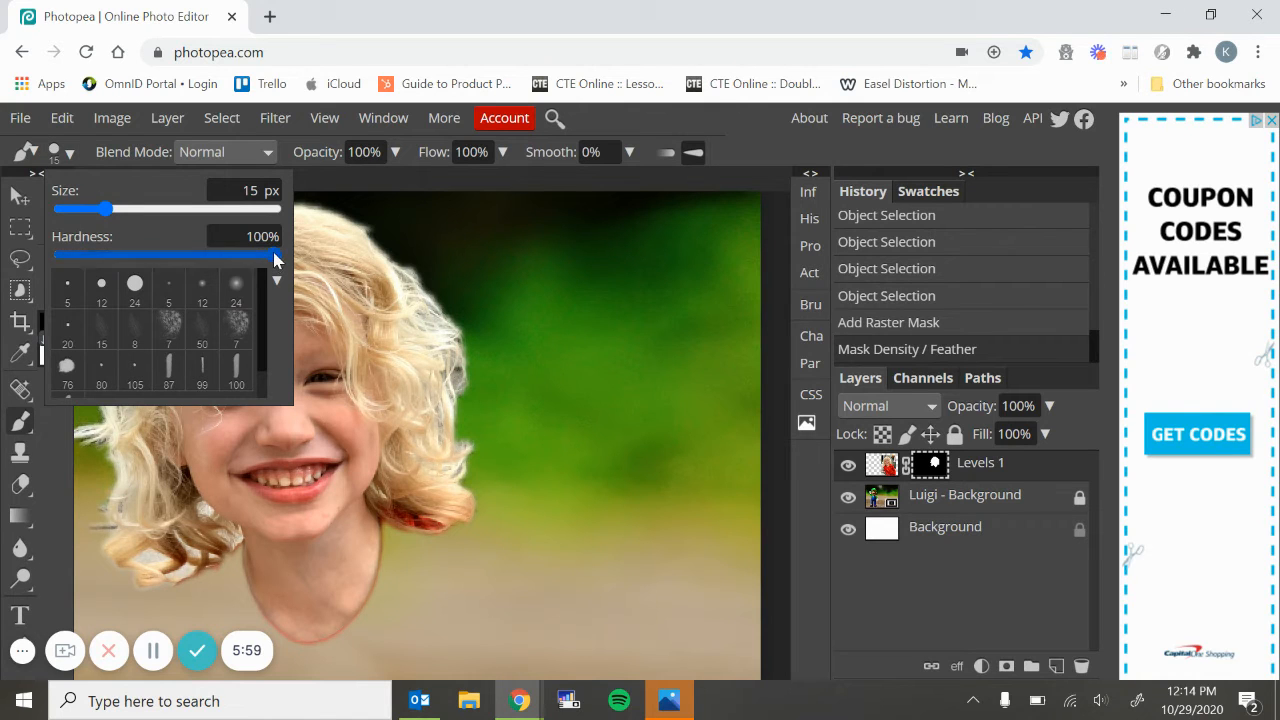
pyautogui.moveTo(275, 258); pyautogui.dragTo(273, 256)
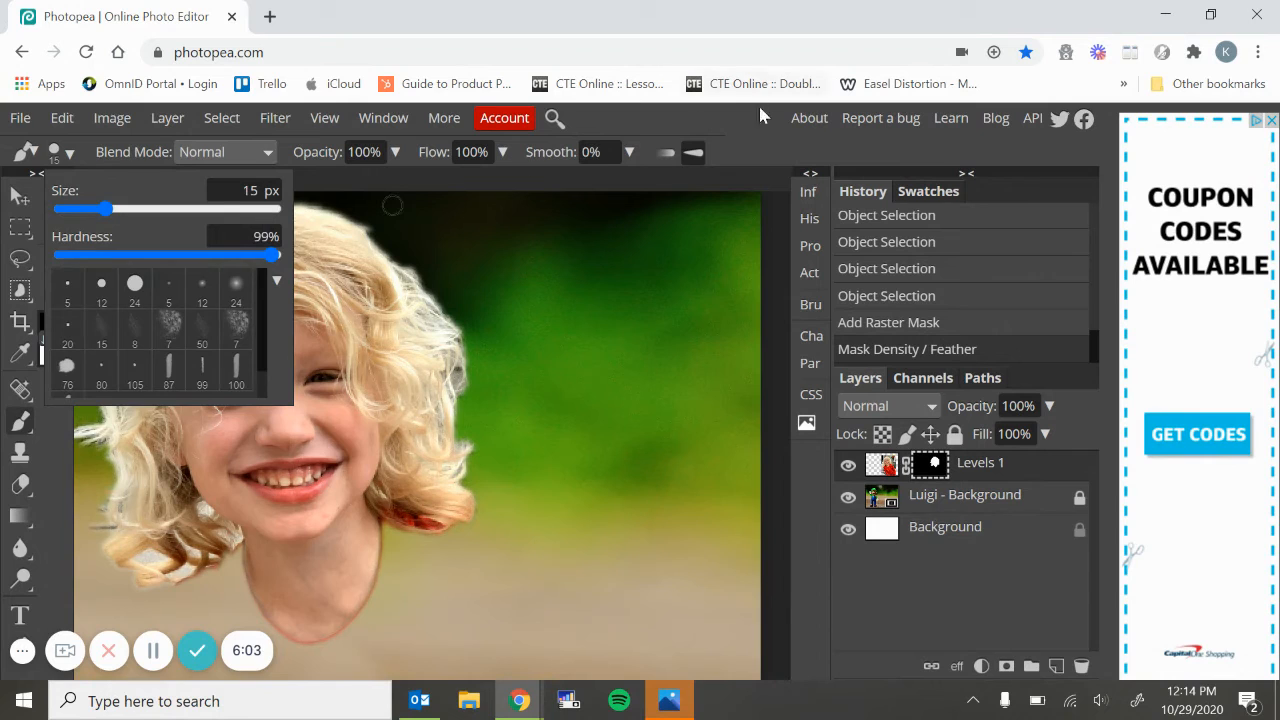
pyautogui.press(']')
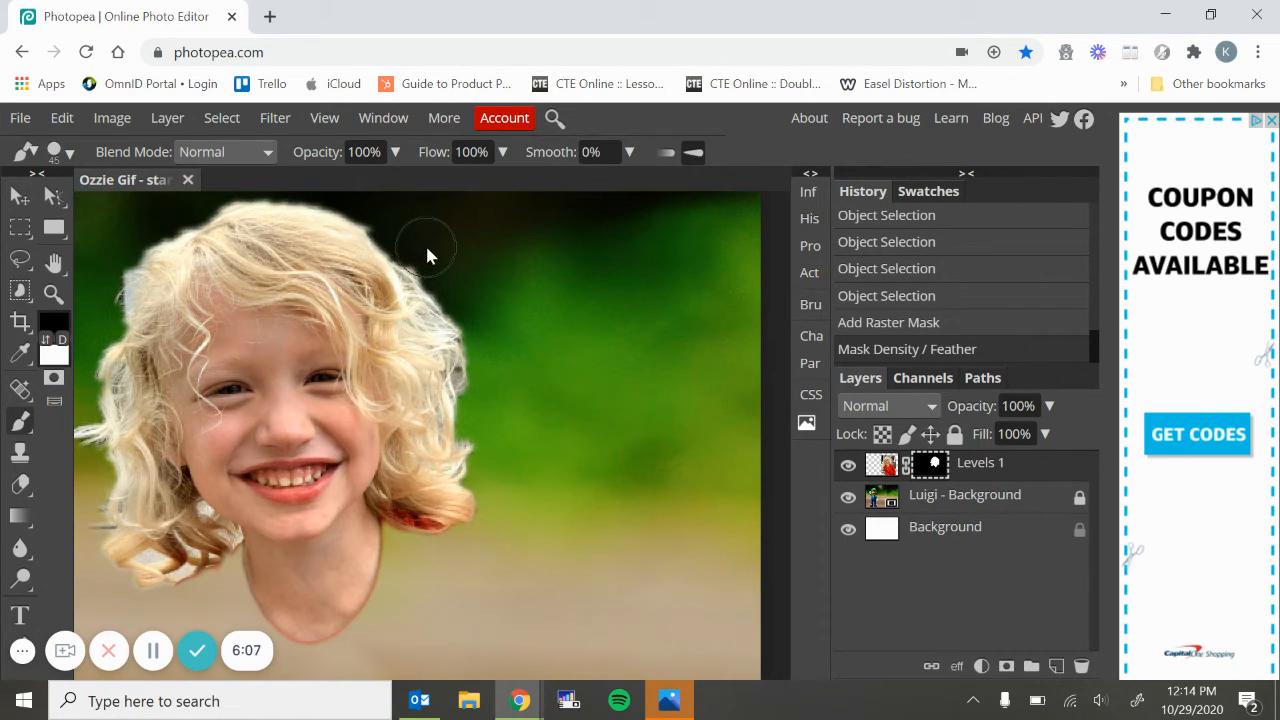
# Step: Paint black on the layer mask to hide leftover background around the hair, using smaller brushes in the tight gaps
pyautogui.moveTo(427, 256); pyautogui.dragTo(472, 310)
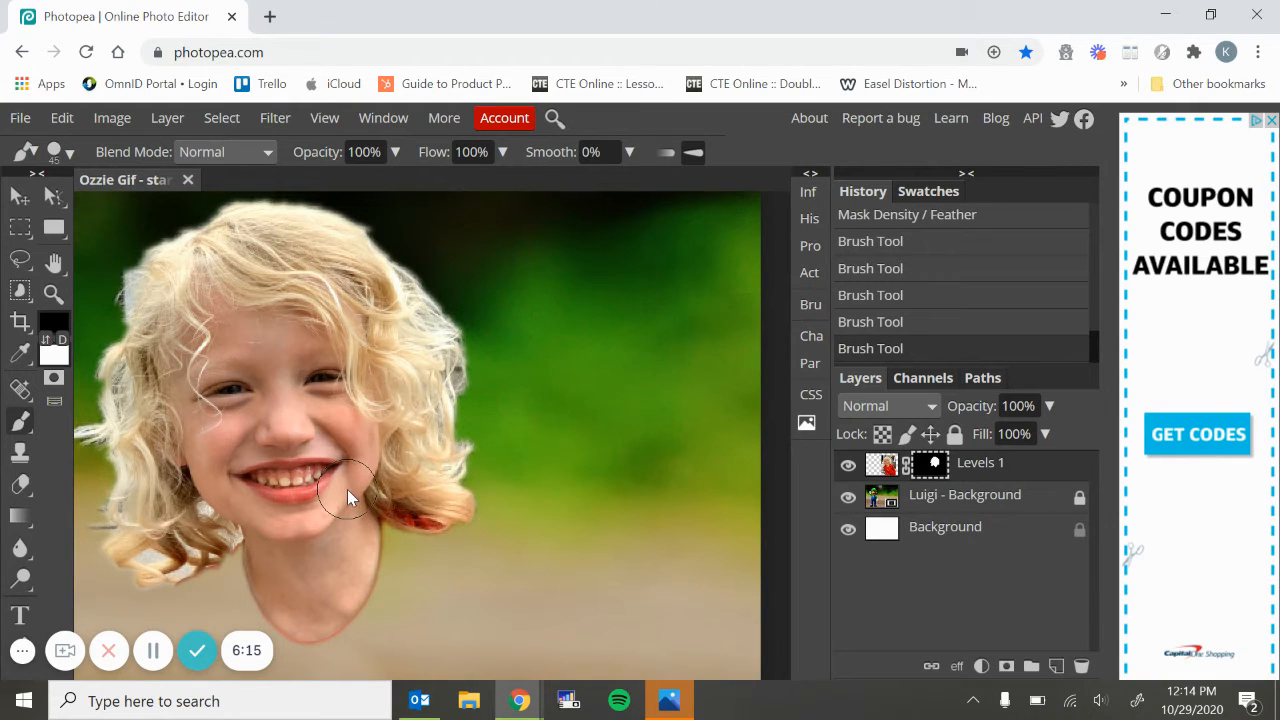
pyautogui.hscroll(-1, 347, 489)
pyautogui.scroll(1, 347, 489)
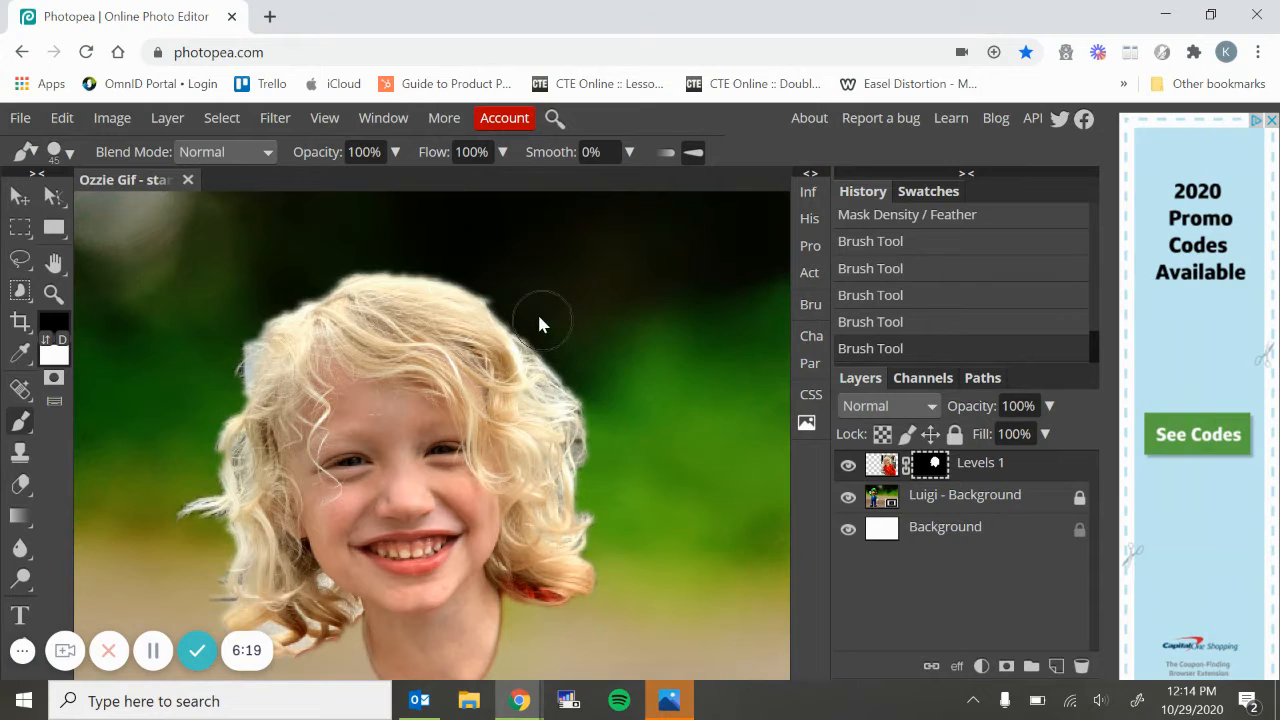
pyautogui.moveTo(527, 298); pyautogui.dragTo(506, 273)
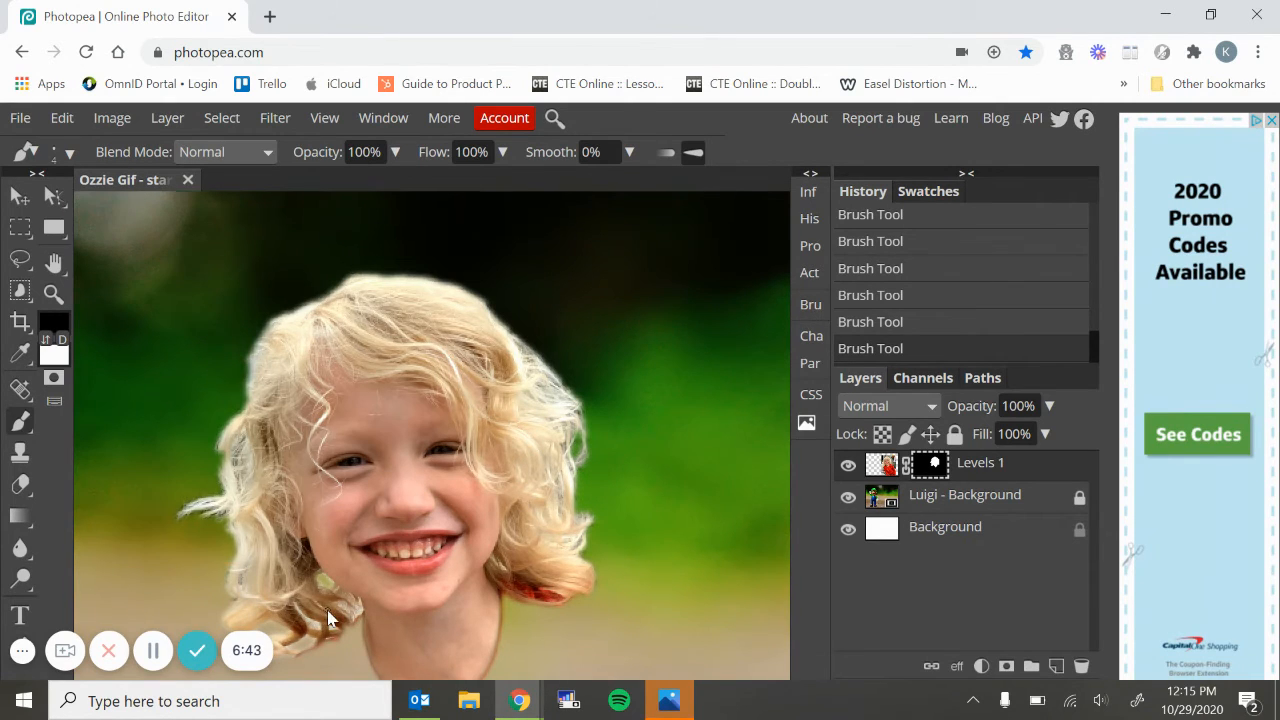
pyautogui.scroll(-2, 381, 427)
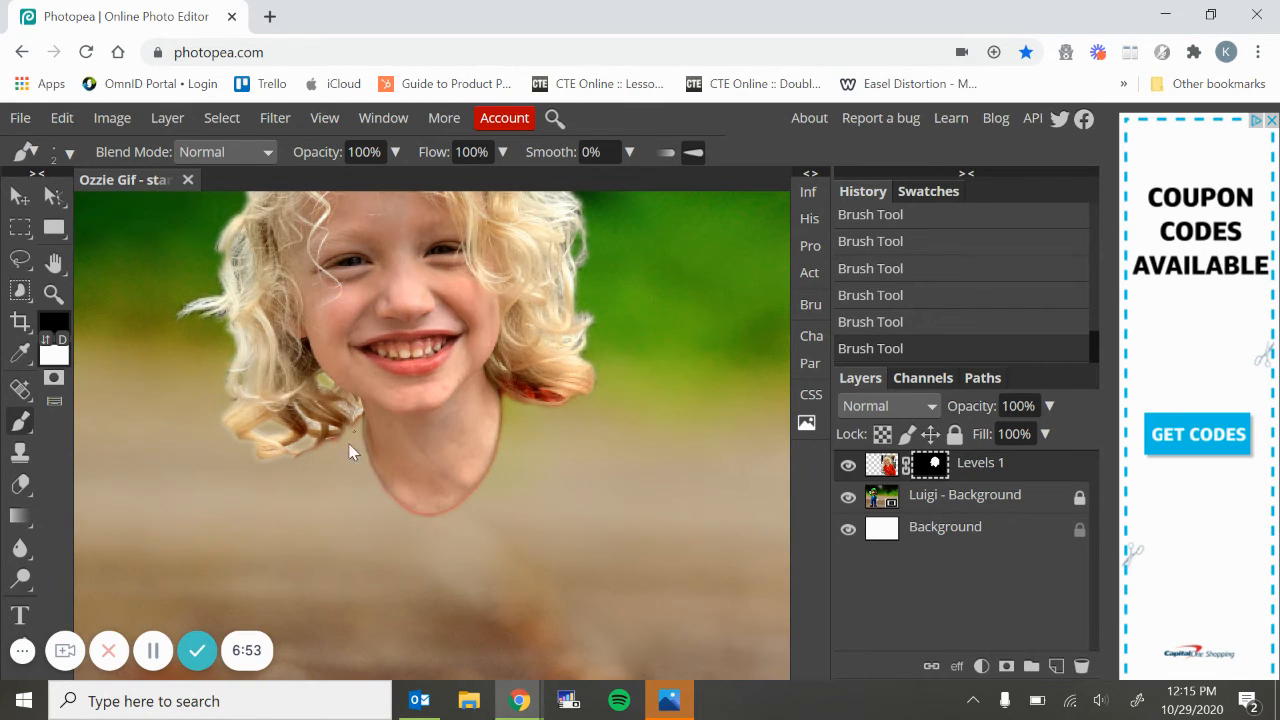
# Step: Paint white on the layer mask with an 8 px brush to restore the hair edge beside the forehead
pyautogui.scroll(2, 270, 512)
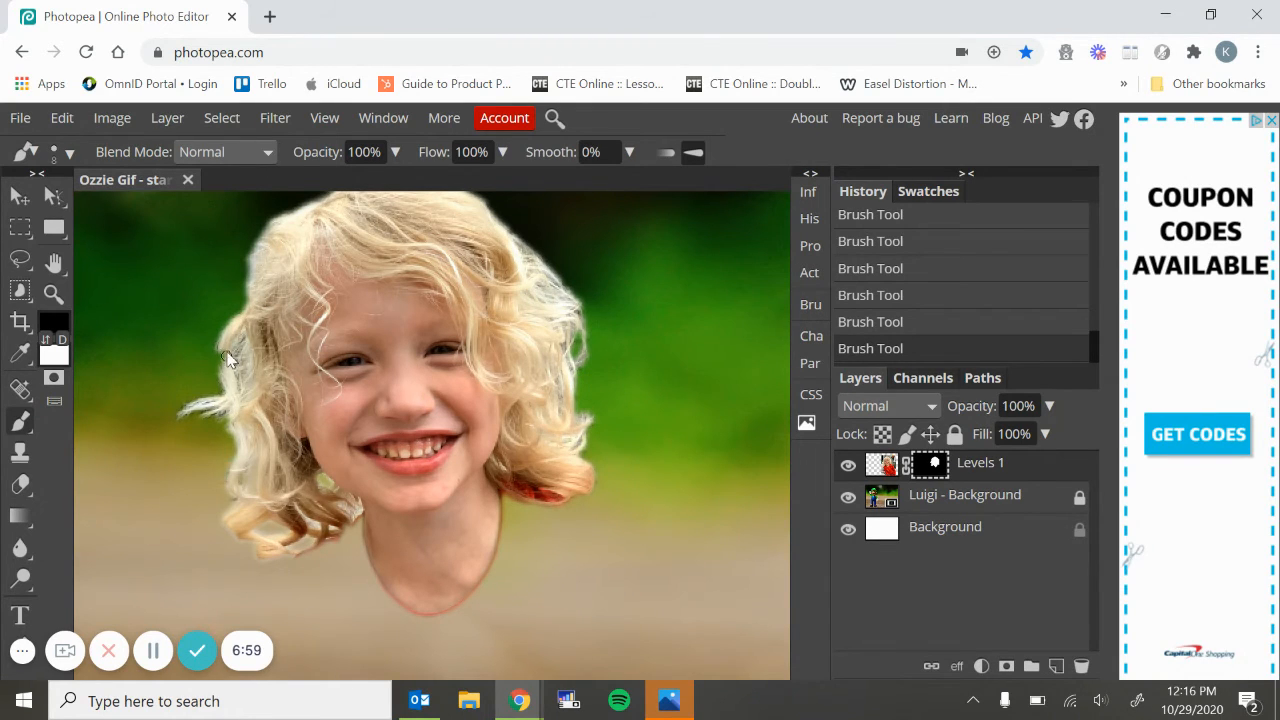
pyautogui.click(46, 341)
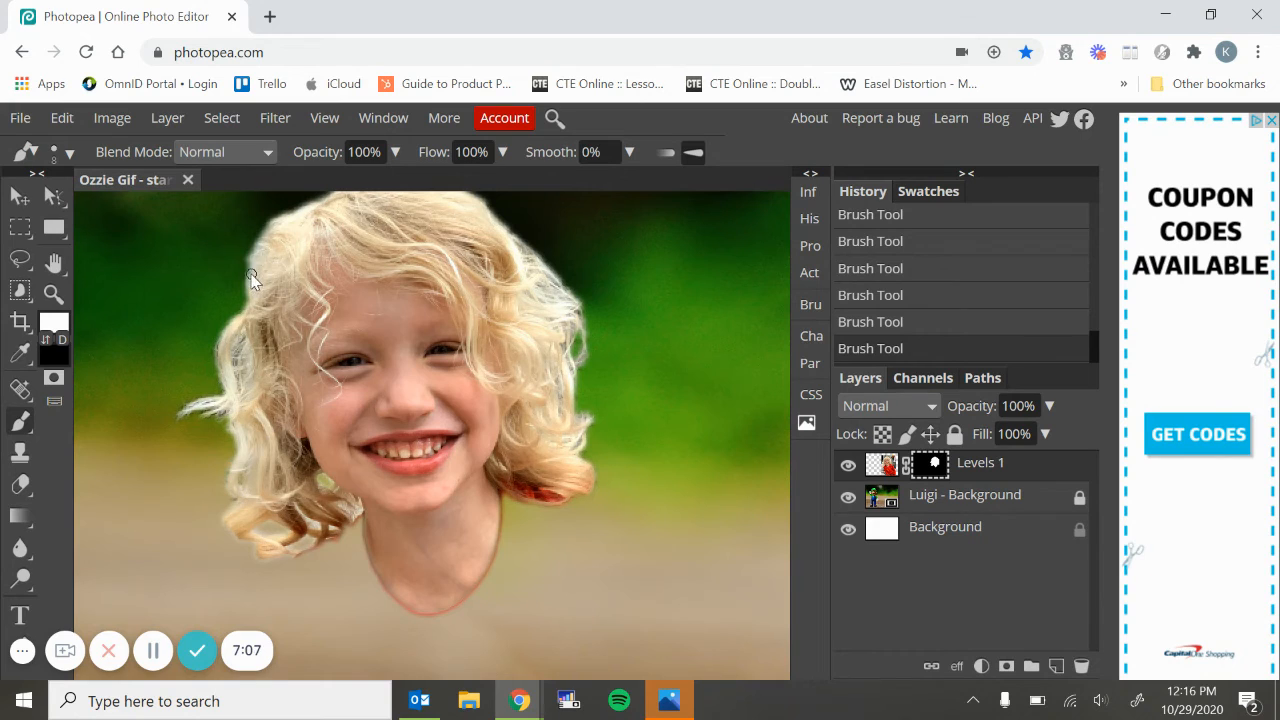
pyautogui.moveTo(251, 284); pyautogui.dragTo(253, 260)
# Step: Duplicate the masked Levels 1 layer and place the copy beneath the original
pyautogui.hotkey('ctrl', '0')
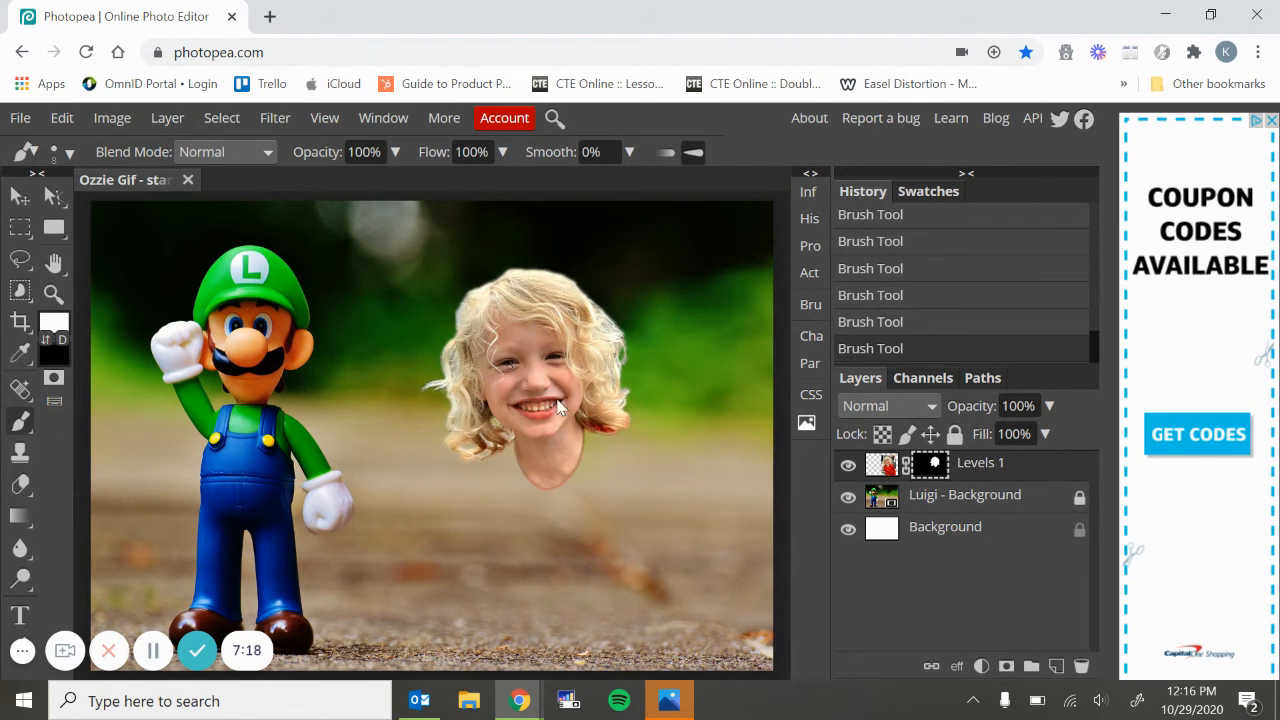
pyautogui.hotkey('ctrl', 'j')
pyautogui.moveTo(1001, 470); pyautogui.dragTo(988, 496)
# Step: Rename the Levels 1 layer as Head and its copy below as Body
pyautogui.doubleClick(980, 464)
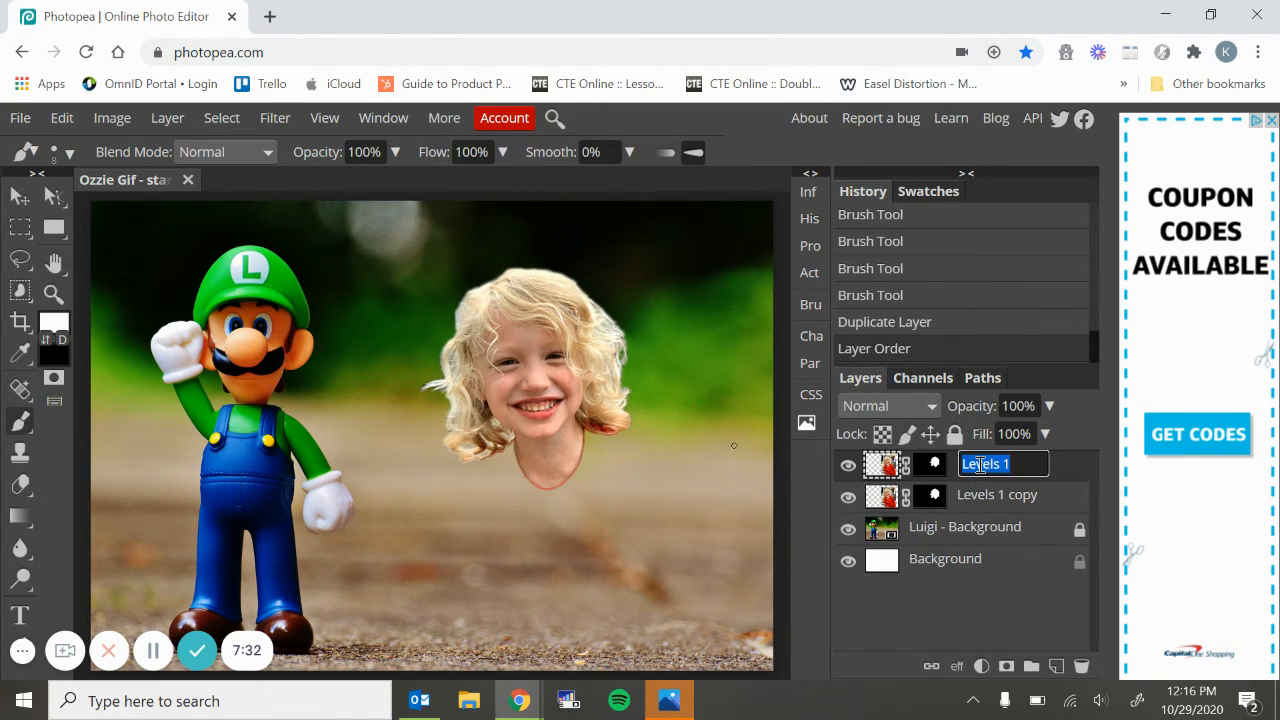
pyautogui.write('Hair')
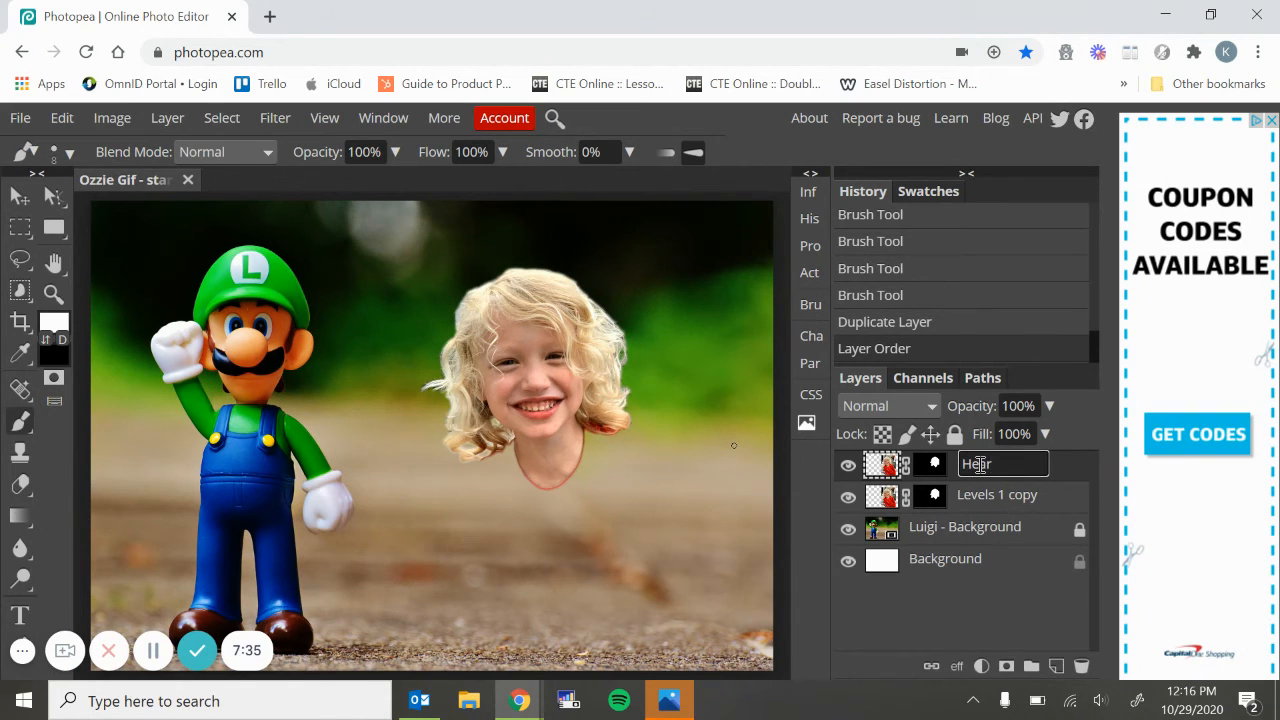
pyautogui.press('BackSpace')
pyautogui.write('d')
pyautogui.doubleClick(980, 496)
pyautogui.write('Body')
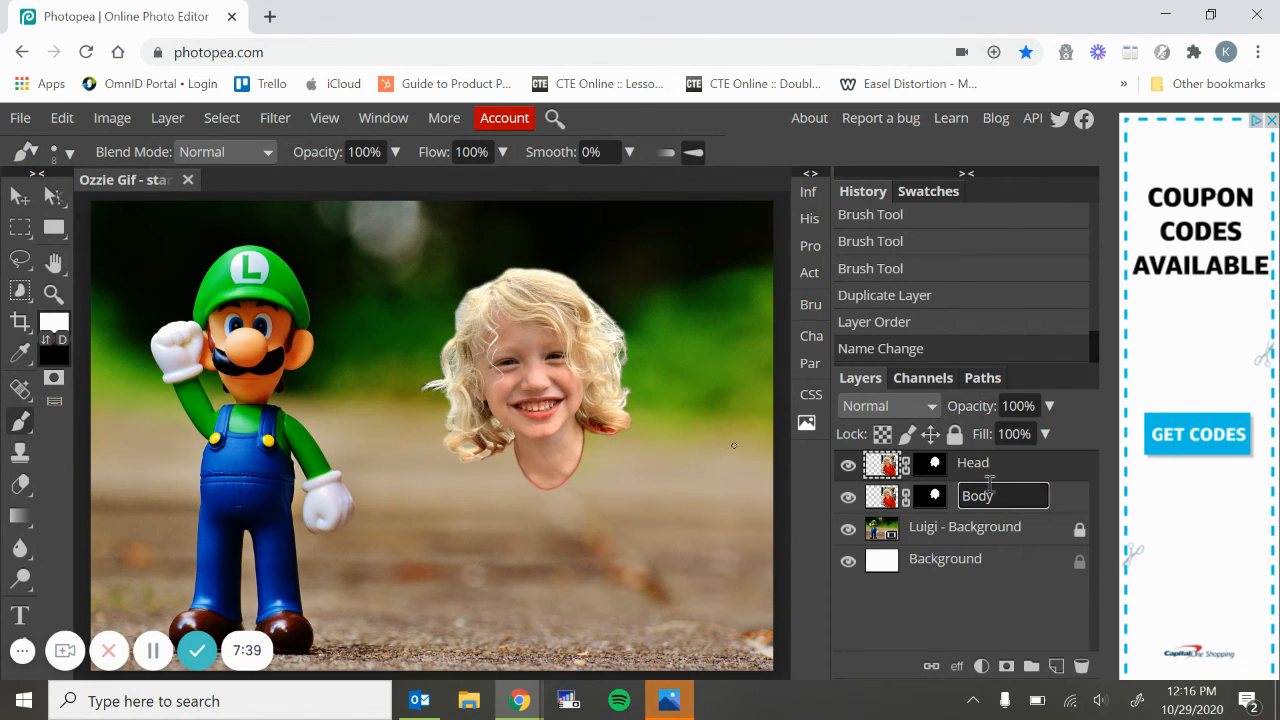
pyautogui.click(1068, 502)
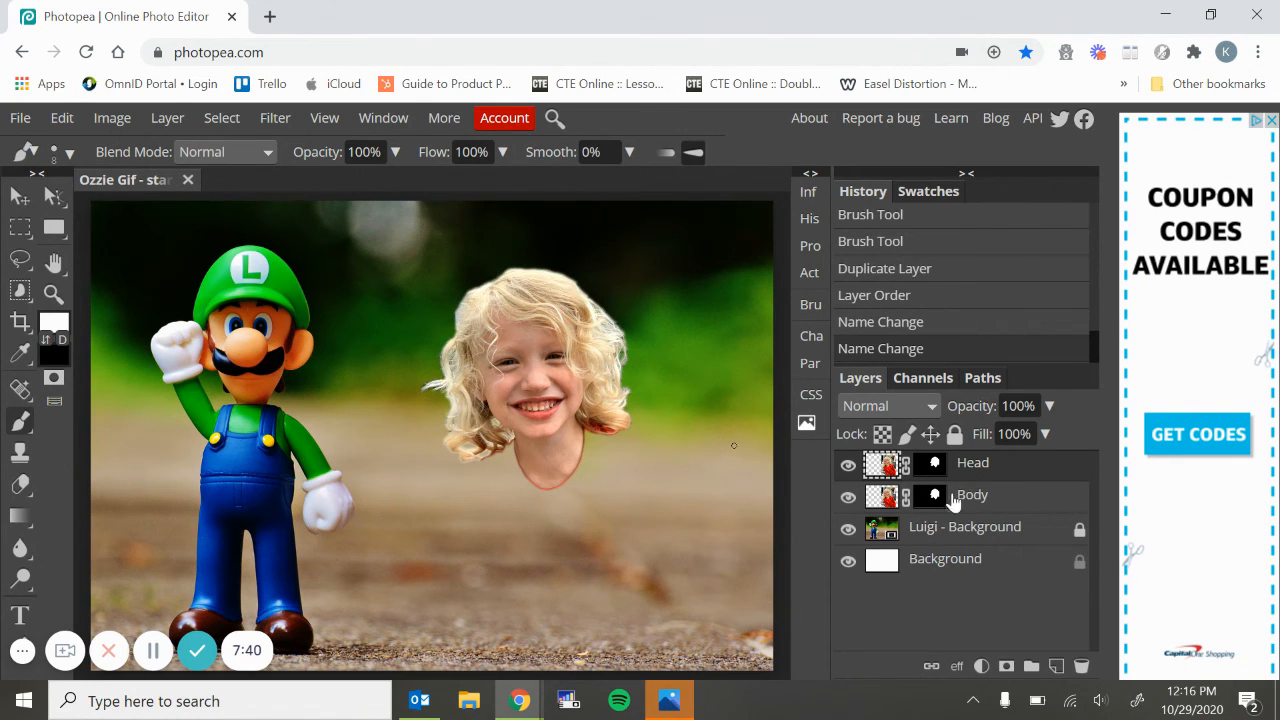
# Step: Invert the Body layer's mask so it hides the head and shows the rest of the photo
pyautogui.click(931, 503)
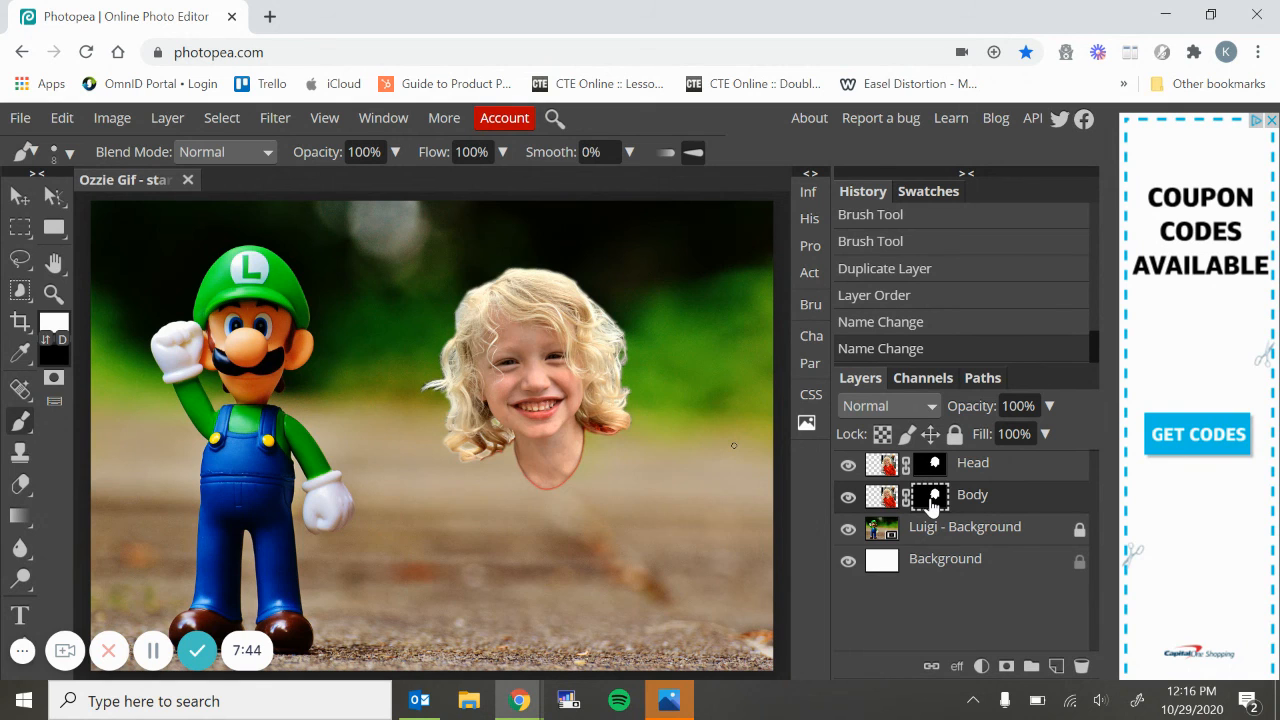
pyautogui.hotkey('ctrl', 'i')
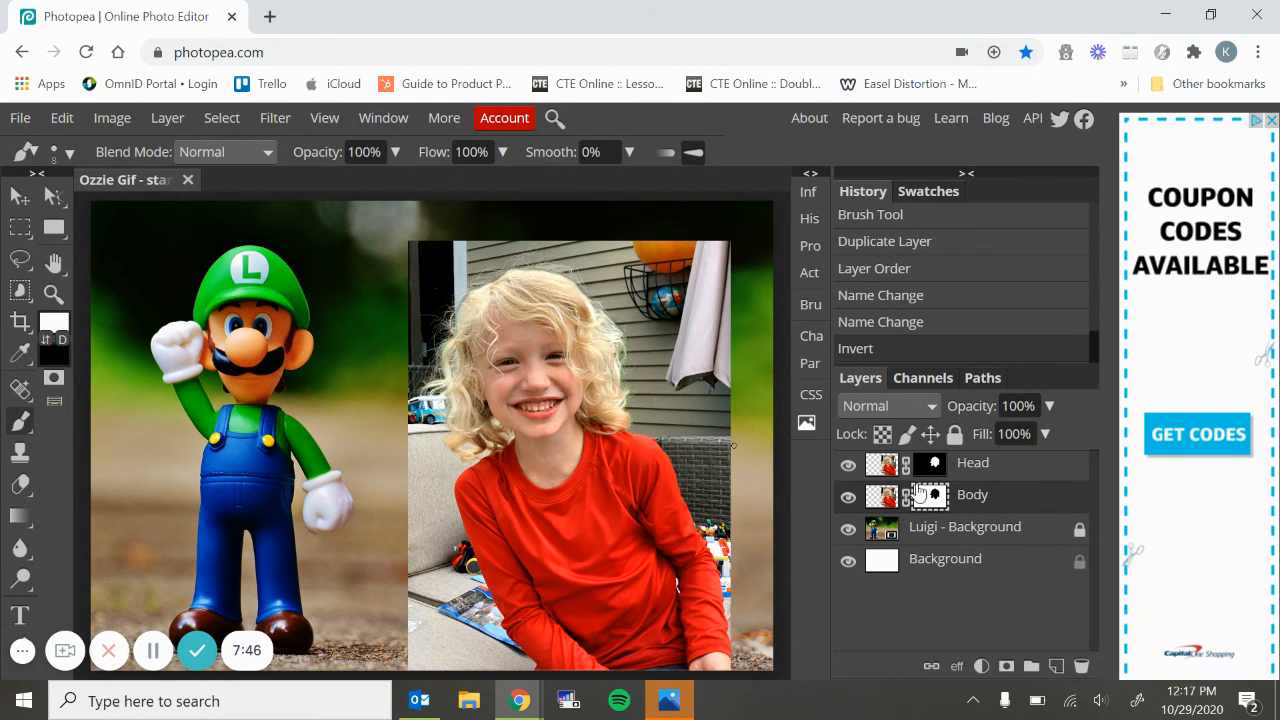